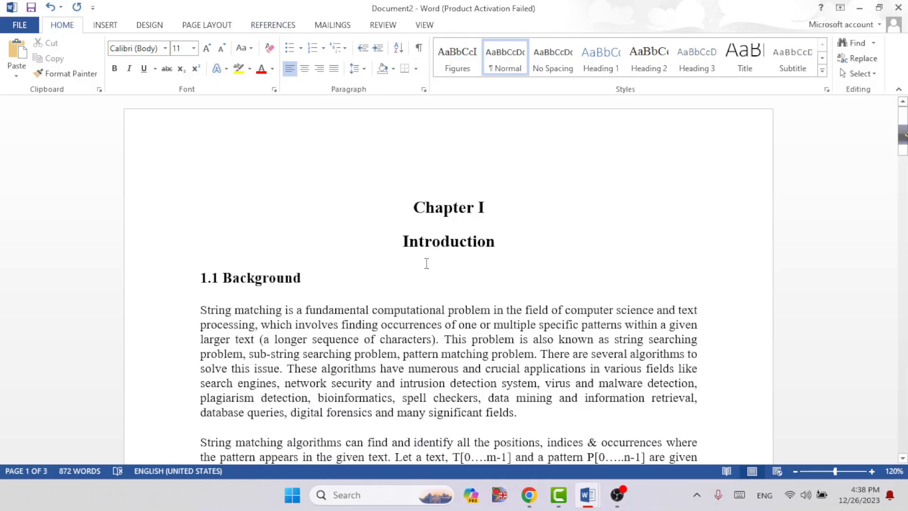
# Step: Start adding a new citation source at the end of the first Background paragraph, after "many significant fields"
pyautogui.scroll(-1, 427, 263)
pyautogui.click(561, 389)
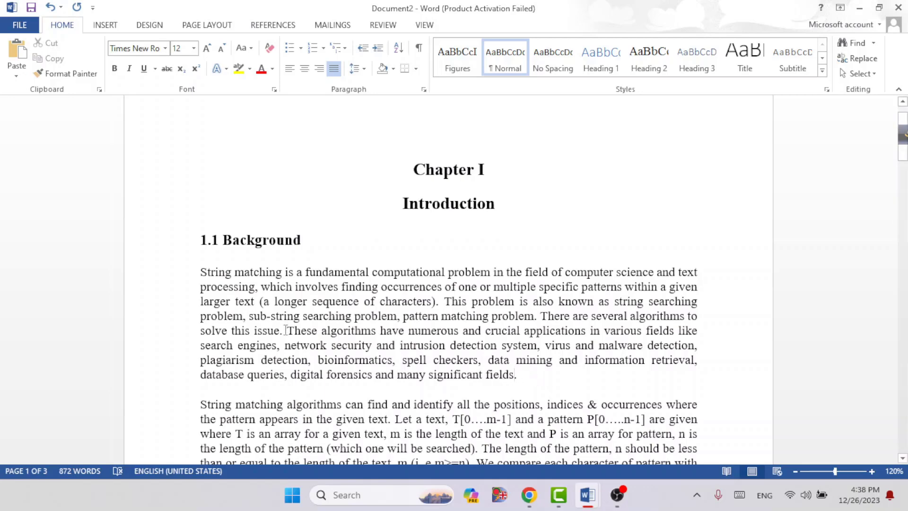
pyautogui.moveTo(282, 331); pyautogui.dragTo(515, 375)
pyautogui.click(514, 375)
pyautogui.click(270, 25)
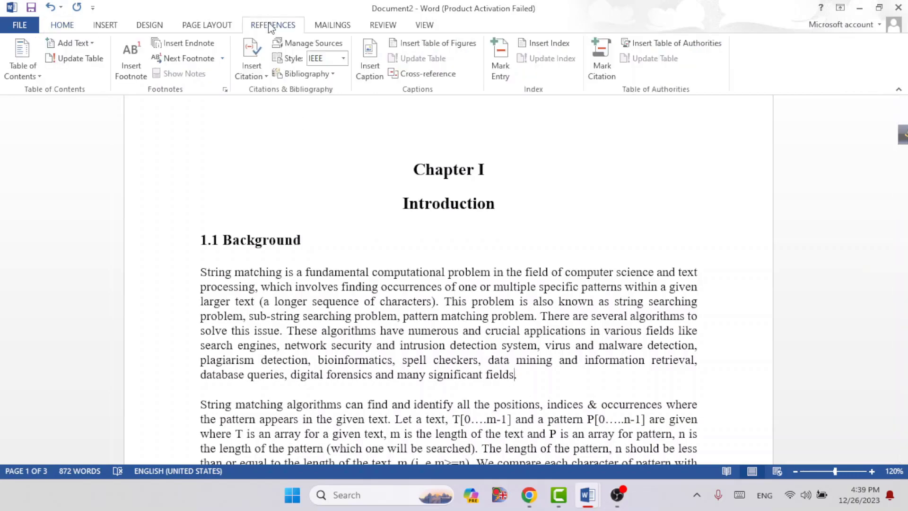
pyautogui.click(249, 77)
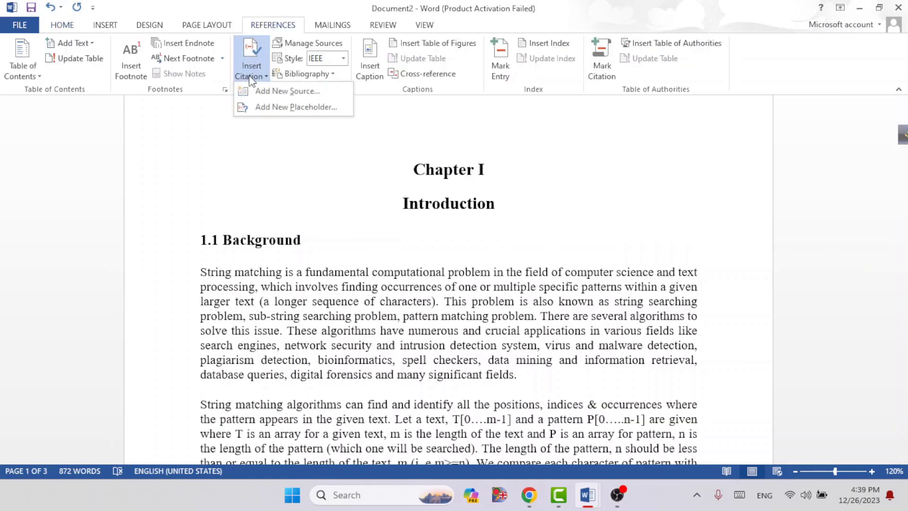
pyautogui.click(267, 92)
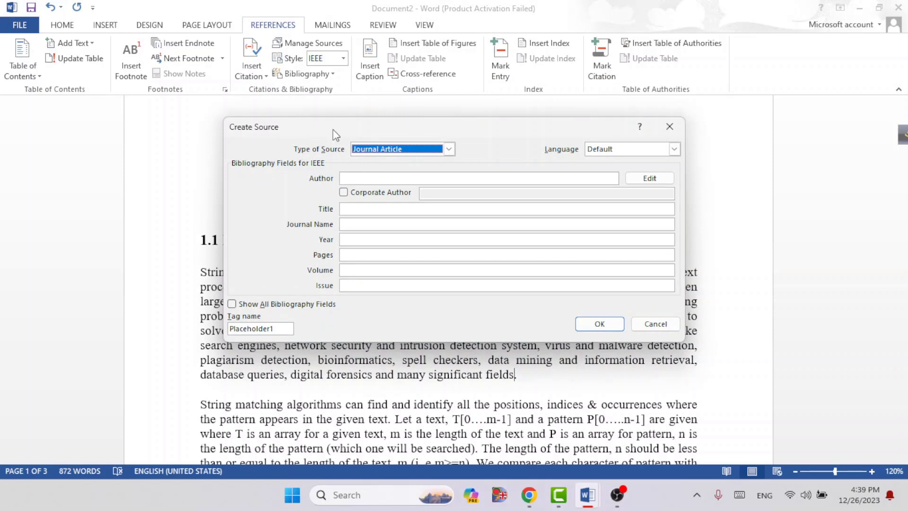
# Step: Try the Book source type and look through its full set of bibliography fields before hiding the extra ones
pyautogui.click(449, 149)
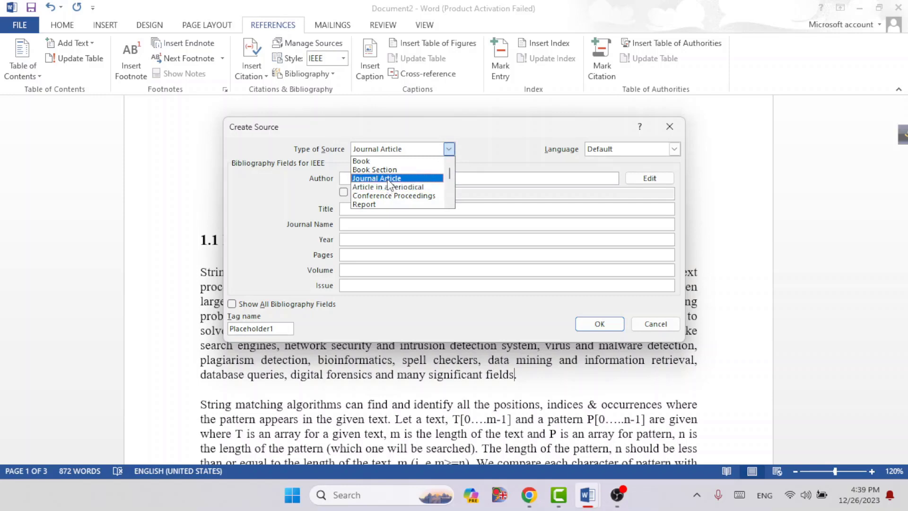
pyautogui.scroll(-4, 389, 184)
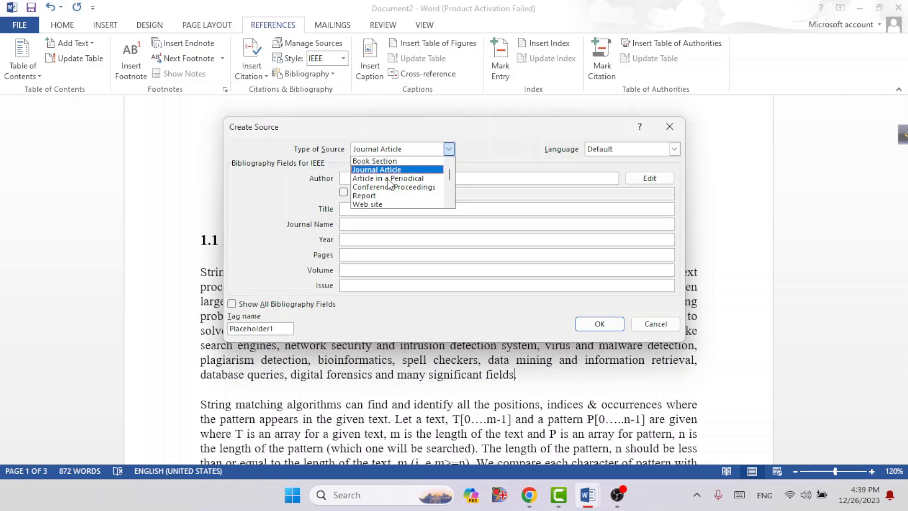
pyautogui.scroll(4, 389, 184)
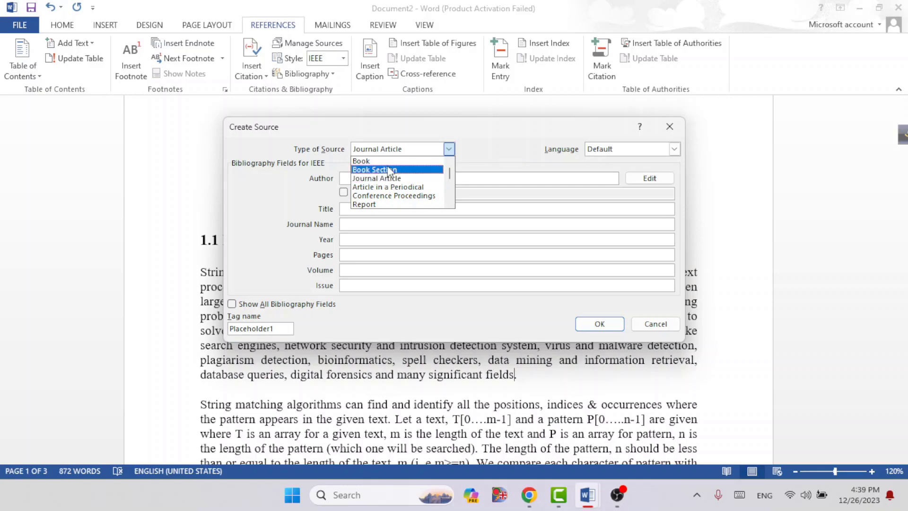
pyautogui.click(384, 163)
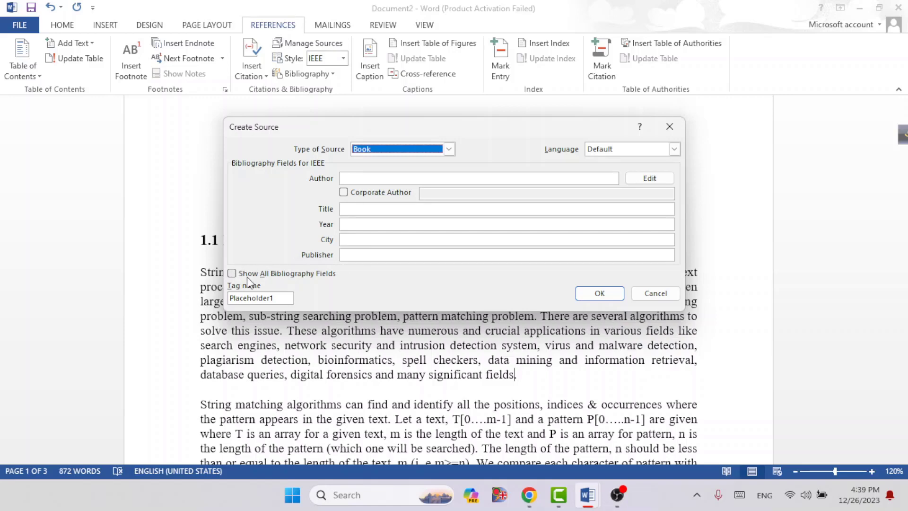
pyautogui.click(232, 275)
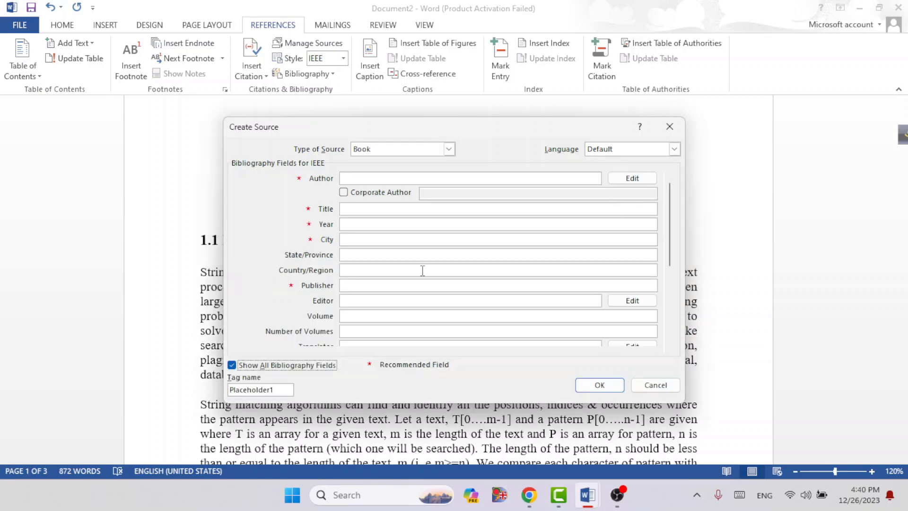
pyautogui.moveTo(670, 208); pyautogui.dragTo(671, 294)
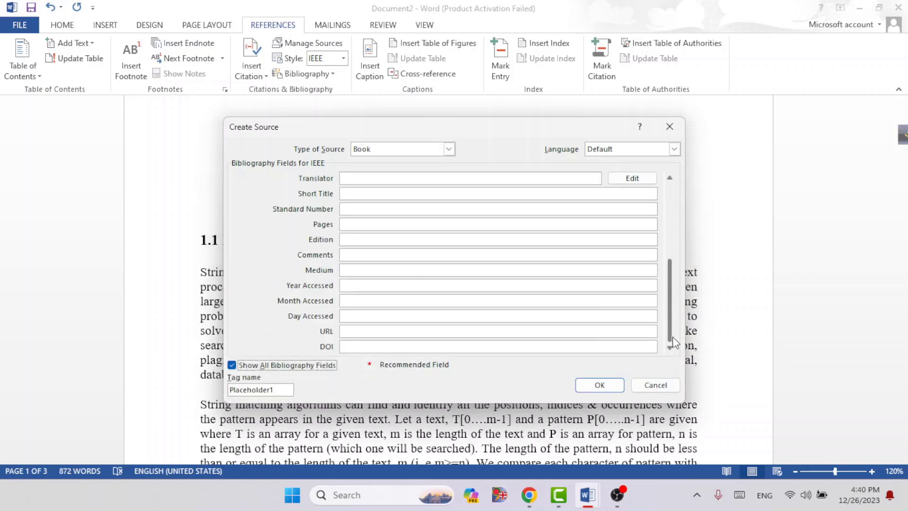
pyautogui.click(232, 365)
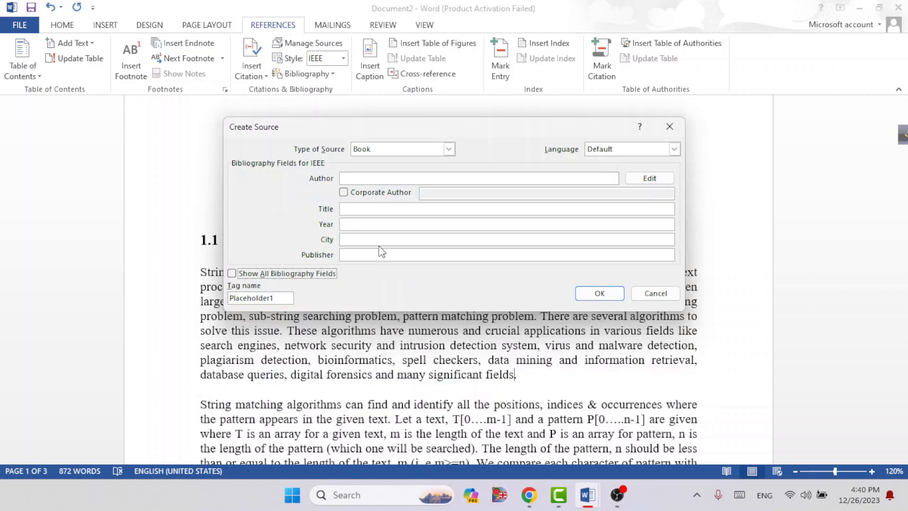
# Step: Compare the fields for Journal Article and Conference Proceedings, leaving the source type set to Journal Article
pyautogui.click(448, 148)
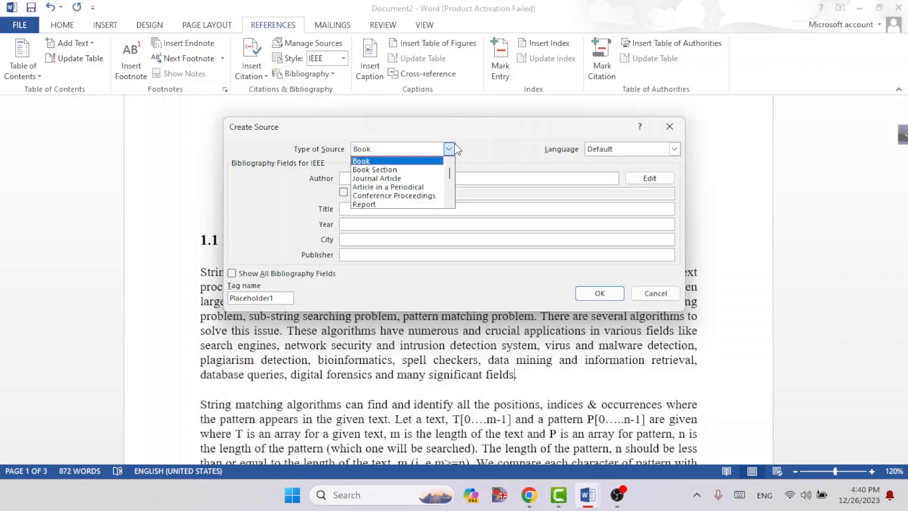
pyautogui.click(405, 179)
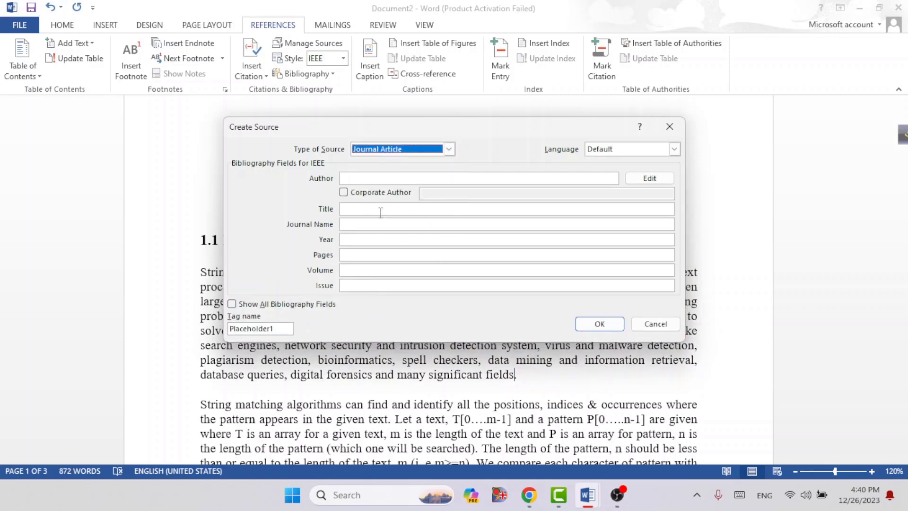
pyautogui.click(448, 149)
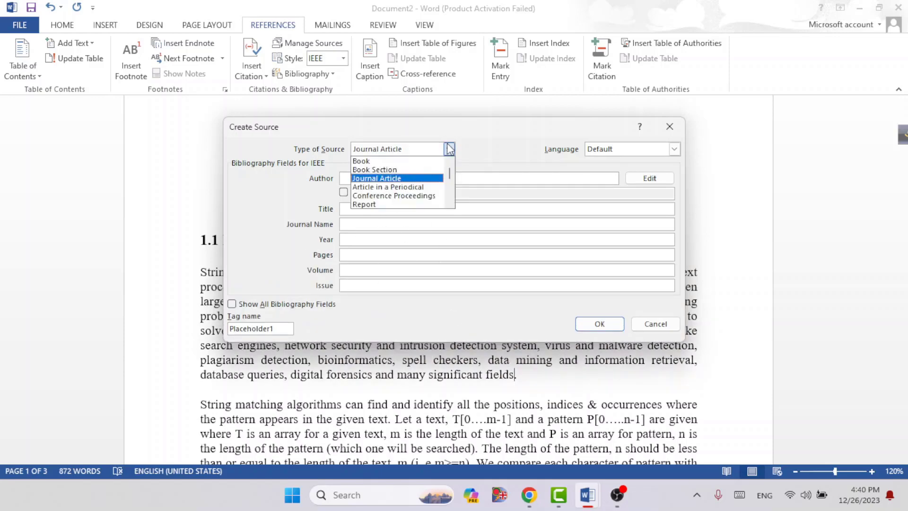
pyautogui.click(403, 196)
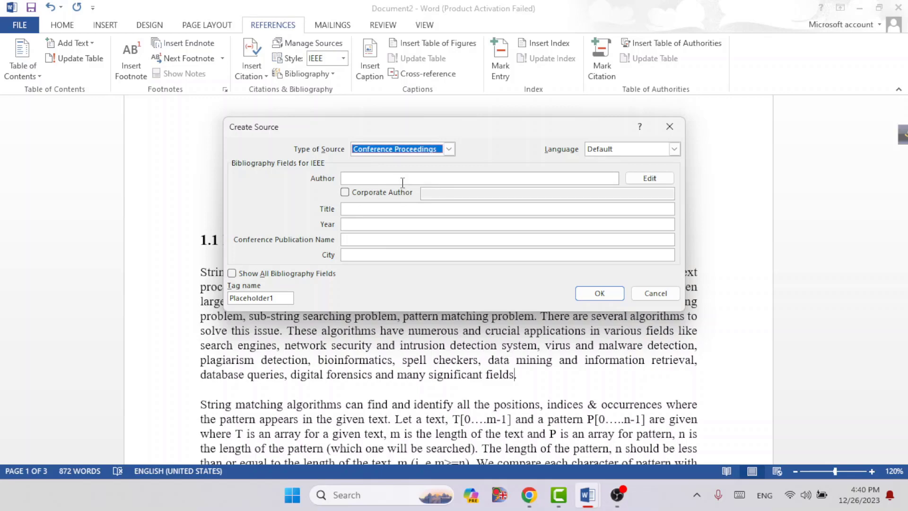
pyautogui.click(449, 150)
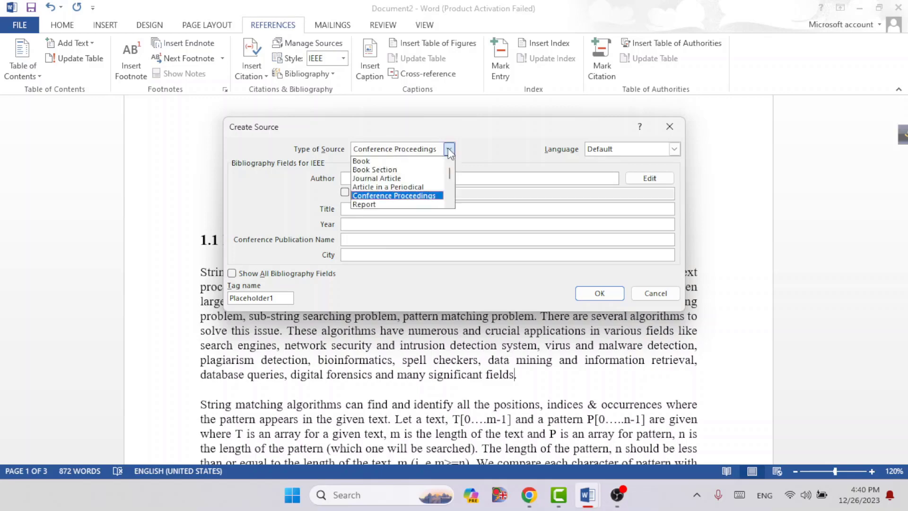
pyautogui.click(382, 180)
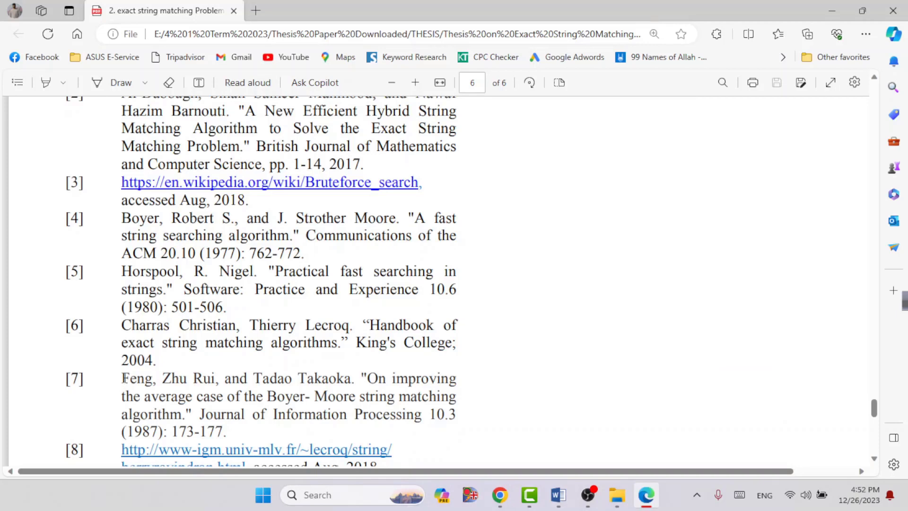
# Step: Copy the author names of reference [7] from the PDF in Edge into the new source's Author field in Word
pyautogui.moveTo(123, 378); pyautogui.dragTo(242, 441)
pyautogui.click(244, 443)
pyautogui.moveTo(122, 378); pyautogui.dragTo(351, 379)
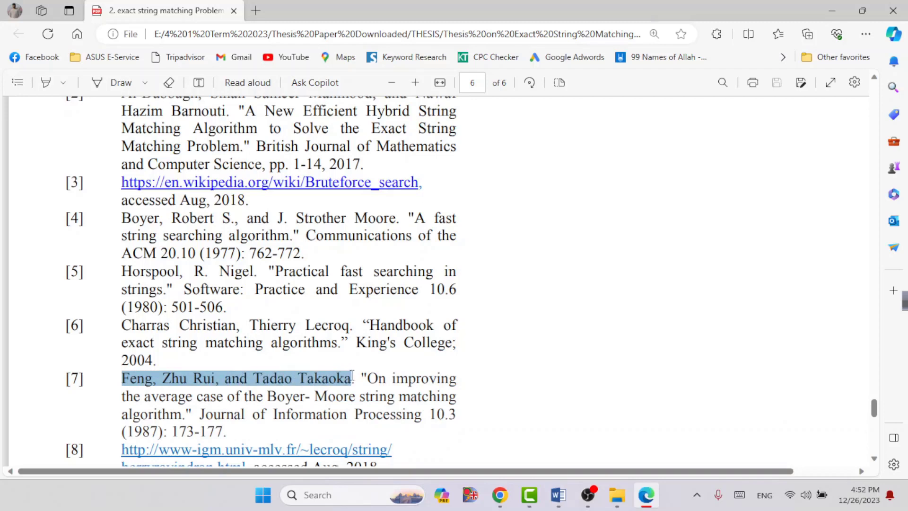
pyautogui.rightClick(349, 377)
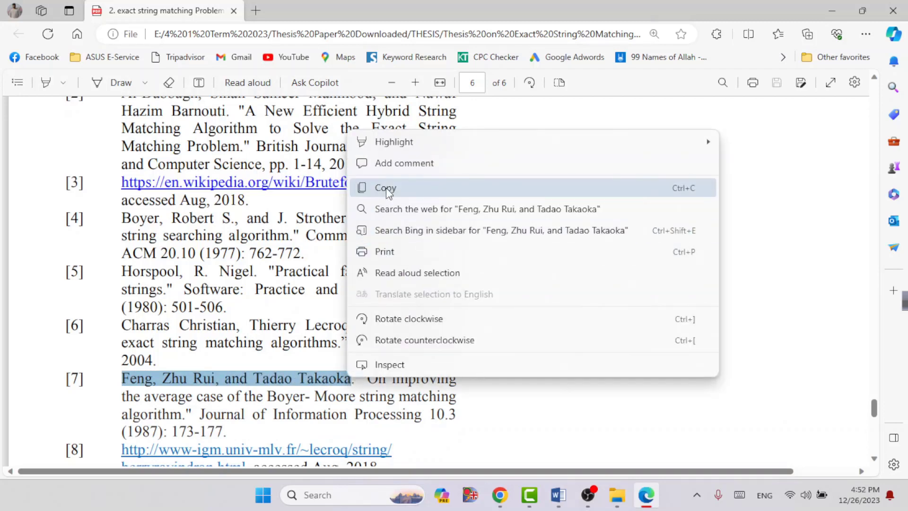
pyautogui.click(386, 188)
pyautogui.click(558, 494)
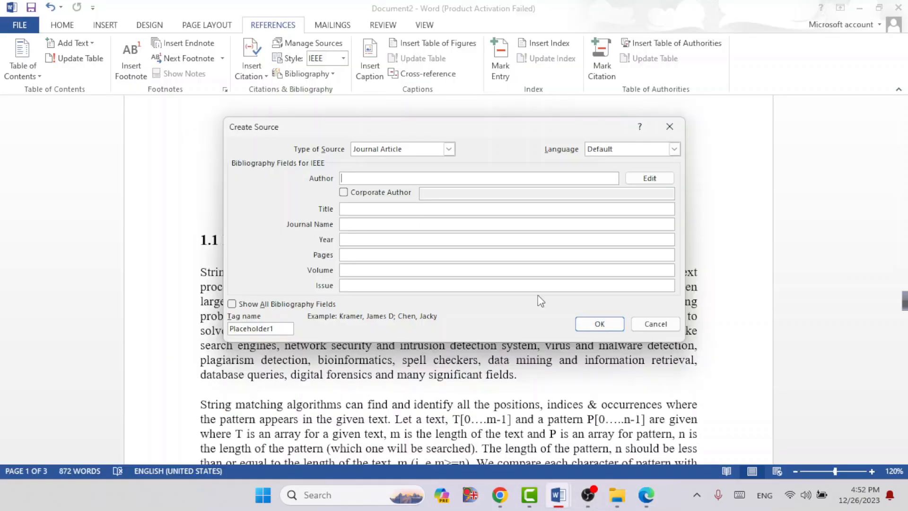
pyautogui.hotkey('ctrl', 'v')
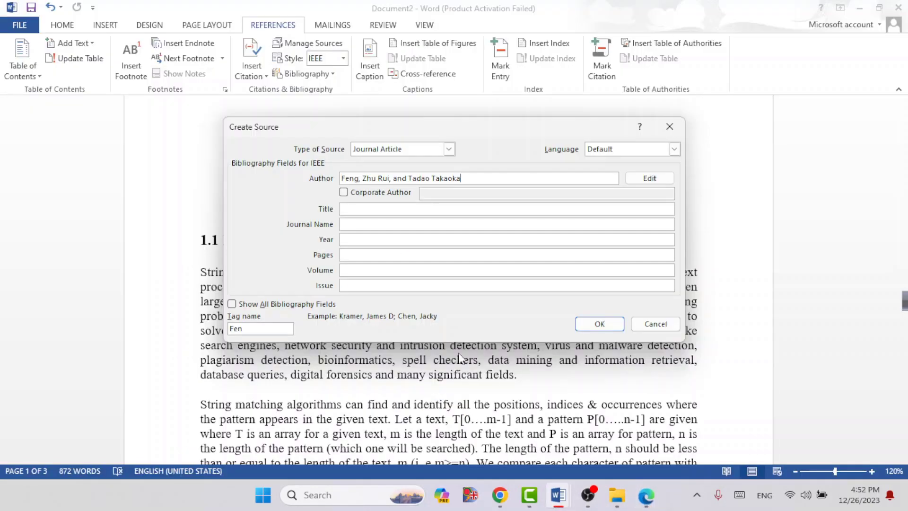
# Step: Try treating the authors as a corporate author, and revert to the regular Author field
pyautogui.click(343, 192)
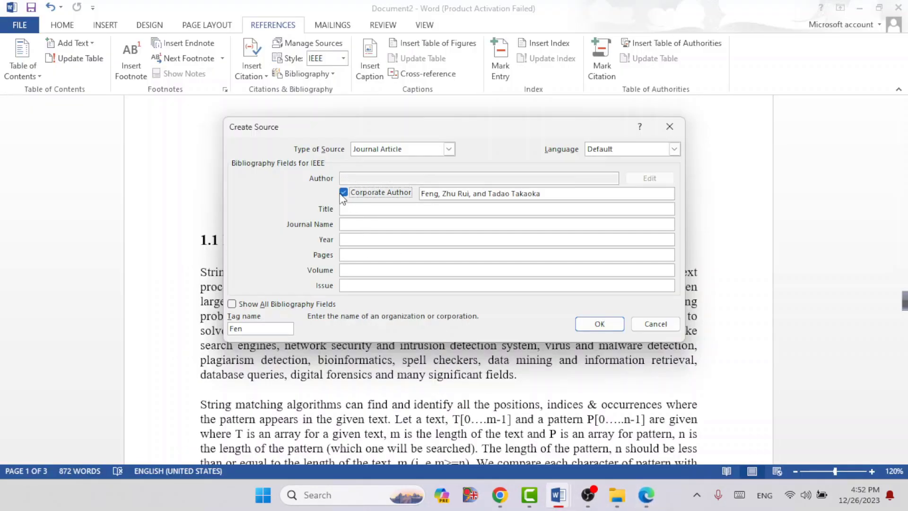
pyautogui.click(472, 195)
pyautogui.press('BackSpace')
pyautogui.click(344, 193)
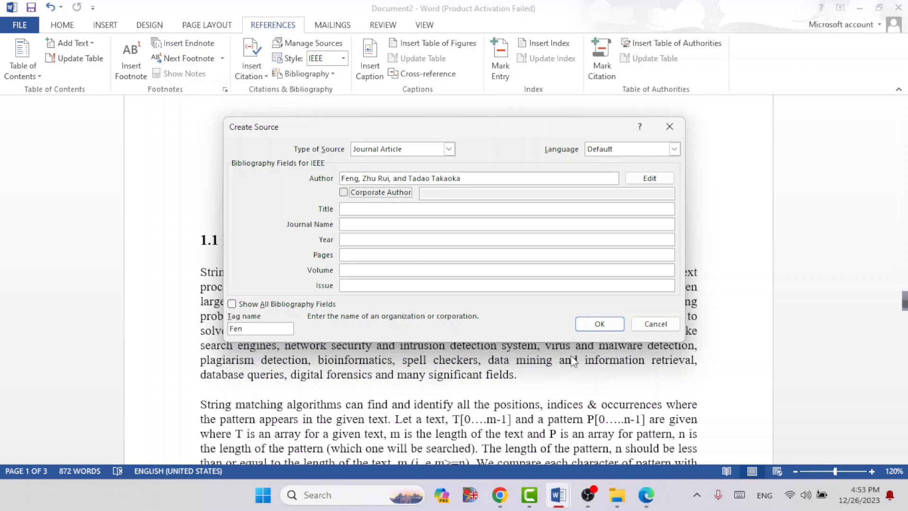
# Step: Check the reference list in the PDF in Edge and set the source's authors as Corporate Author in Word
pyautogui.click(646, 494)
pyautogui.scroll(3, 283, 284)
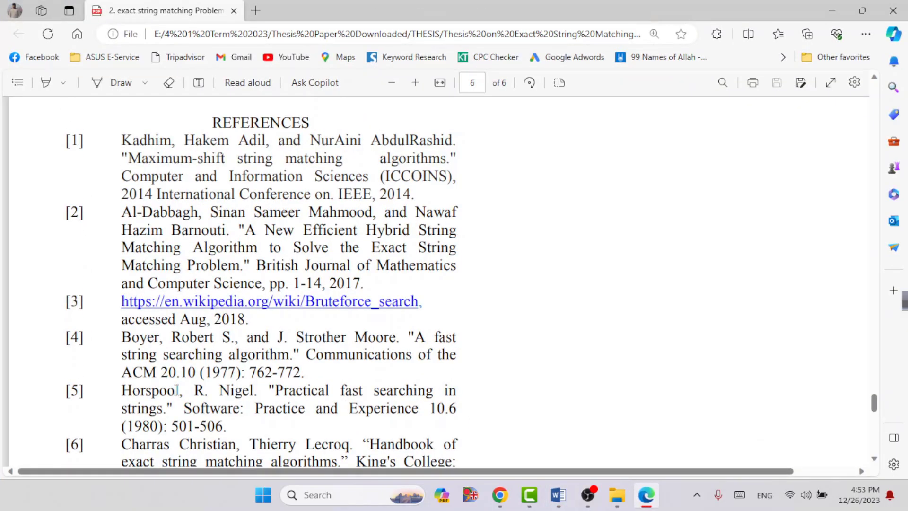
pyautogui.click(839, 2)
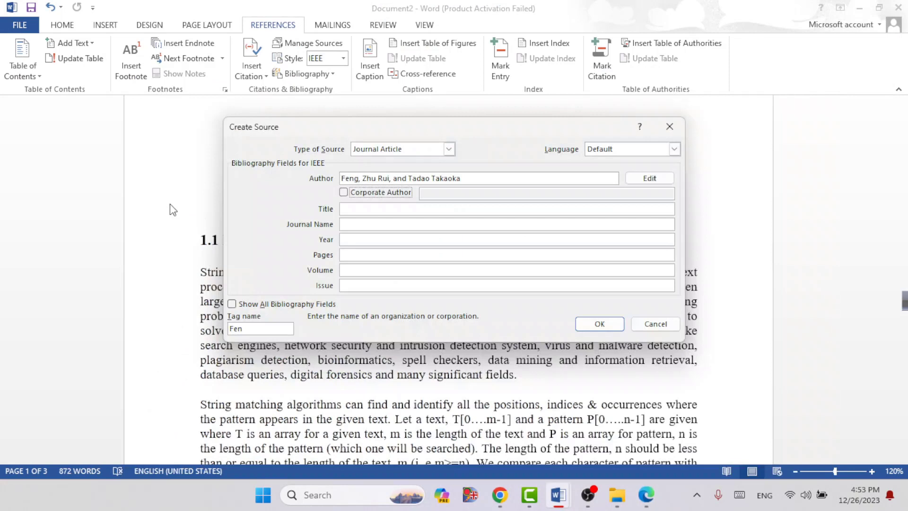
pyautogui.click(343, 194)
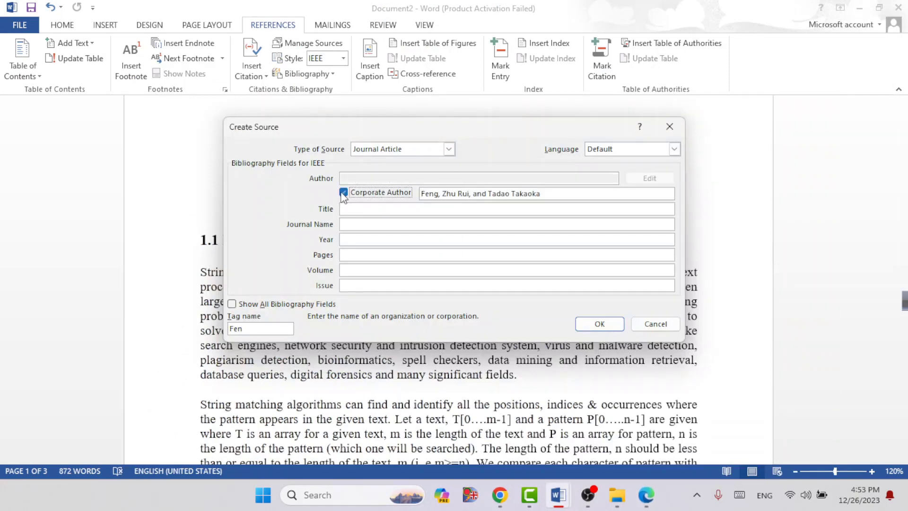
# Step: Copy the title "On improving the average case of the Boyer- Moore string matching algorithm." from the PDF into the source's Title field
pyautogui.click(646, 496)
pyautogui.click(369, 378)
pyautogui.moveTo(368, 378); pyautogui.dragTo(186, 414)
pyautogui.hotkey('ctrl', 'c')
pyautogui.hotkey('alt', 'Tab')
pyautogui.hotkey('ctrl', 'v')
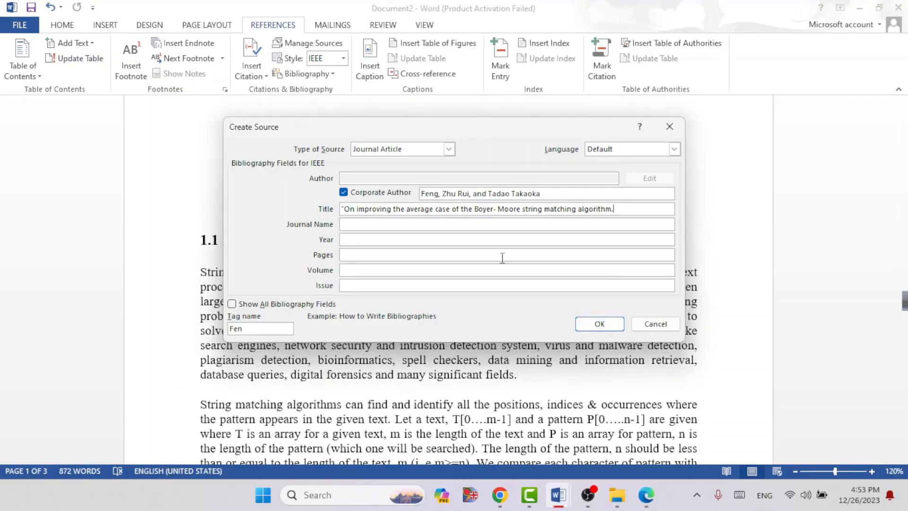
# Step: Fill in the journal name "Journal of Information Processing 10.3 (1987)", the year 1987 and the pages 173-177
pyautogui.click(378, 223)
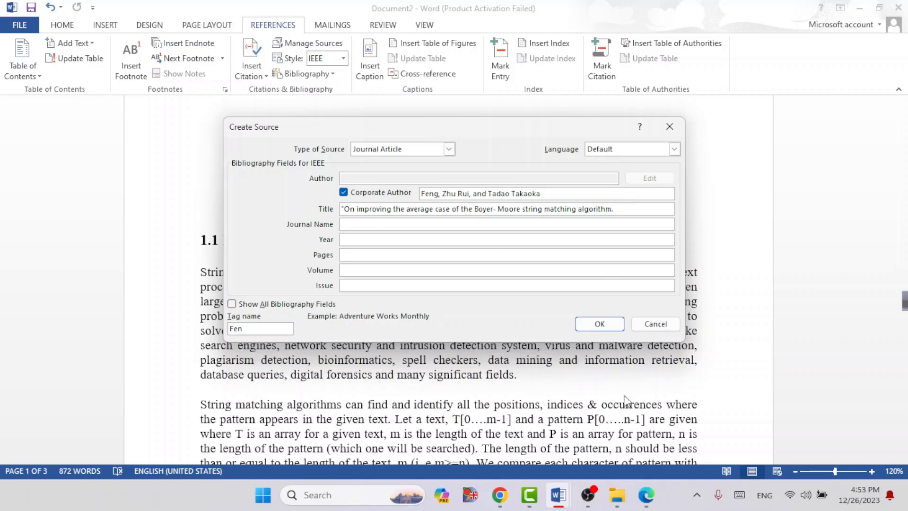
pyautogui.click(646, 495)
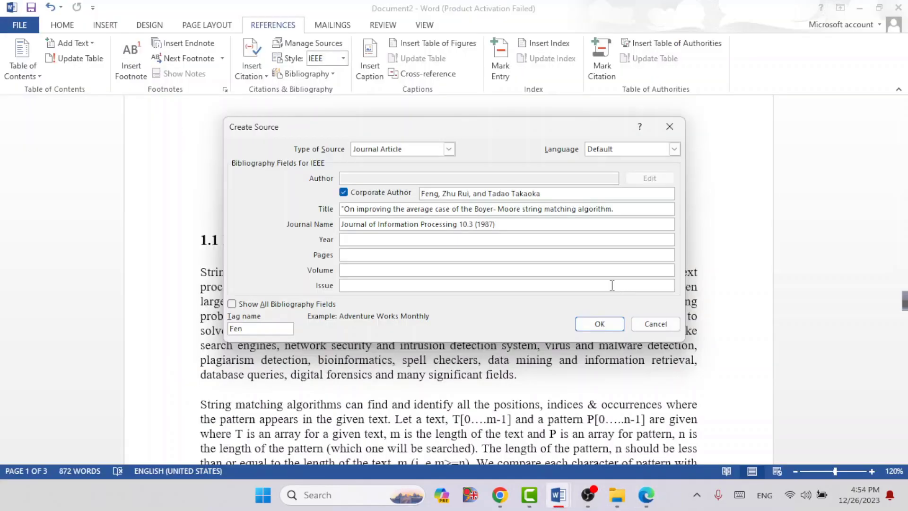
pyautogui.click(445, 239)
pyautogui.write('1987')
pyautogui.click(375, 256)
pyautogui.write('173-177')
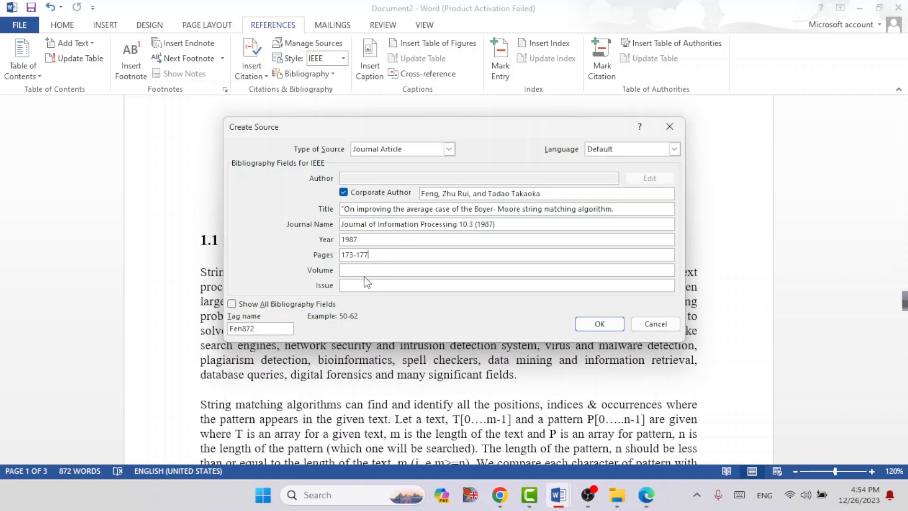
# Step: Review the source's complete bibliography fields, hide the extra ones again, and save the source to insert its citation
pyautogui.click(232, 303)
pyautogui.scroll(-3, 411, 284)
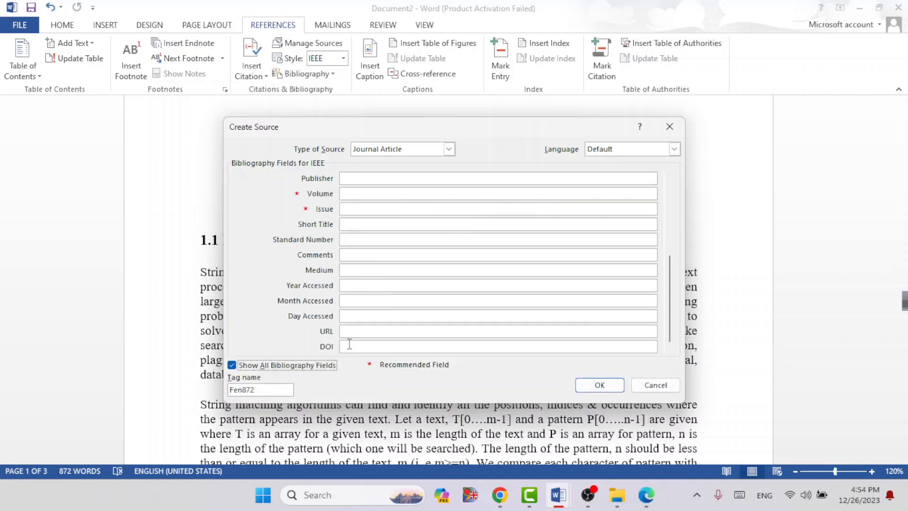
pyautogui.click(231, 365)
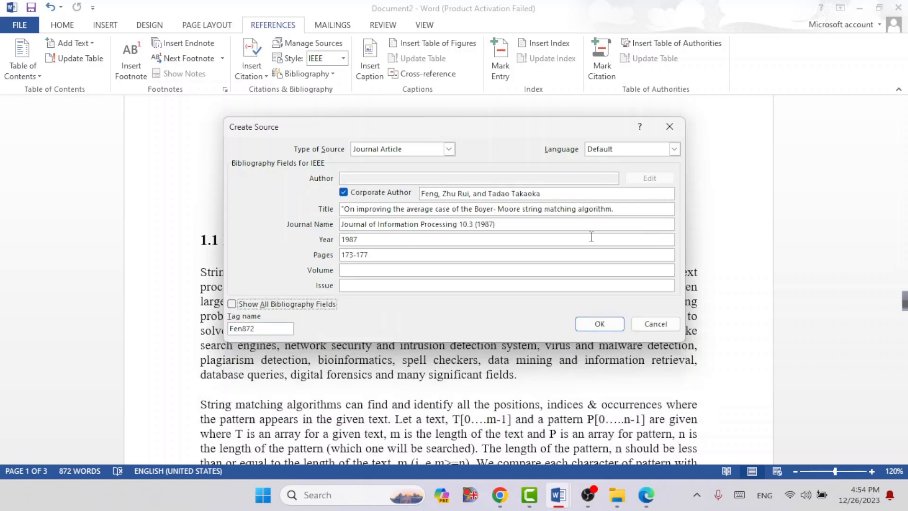
pyautogui.click(600, 324)
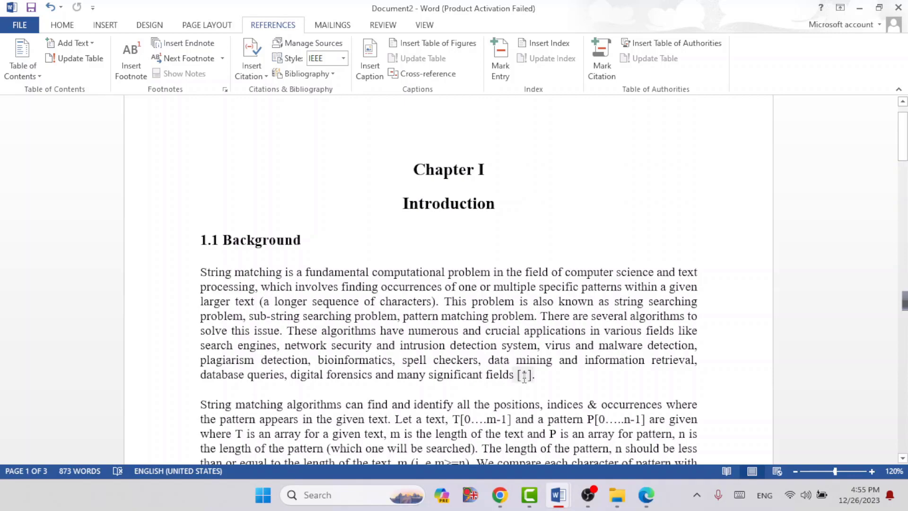
# Step: Add a blank page at the end of the document, after the list of objectives in section 1.3
pyautogui.scroll(-20, 524, 376)
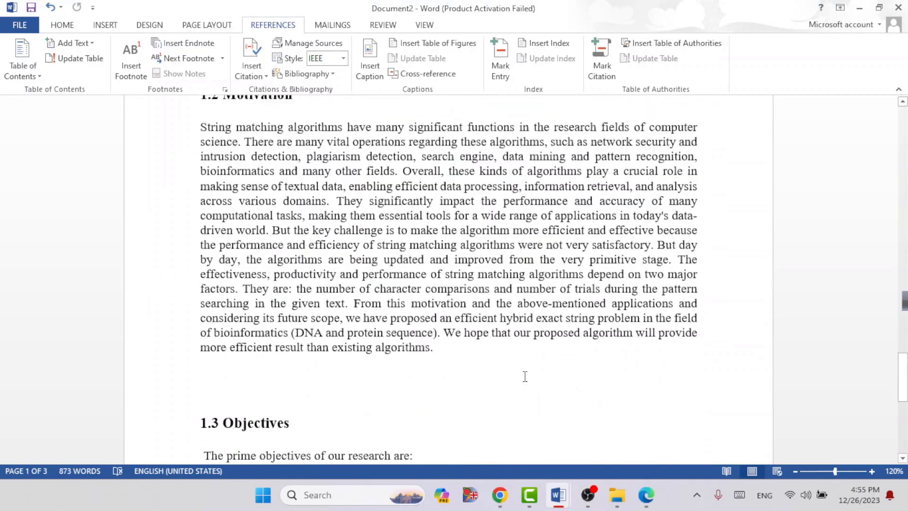
pyautogui.scroll(-8, 525, 376)
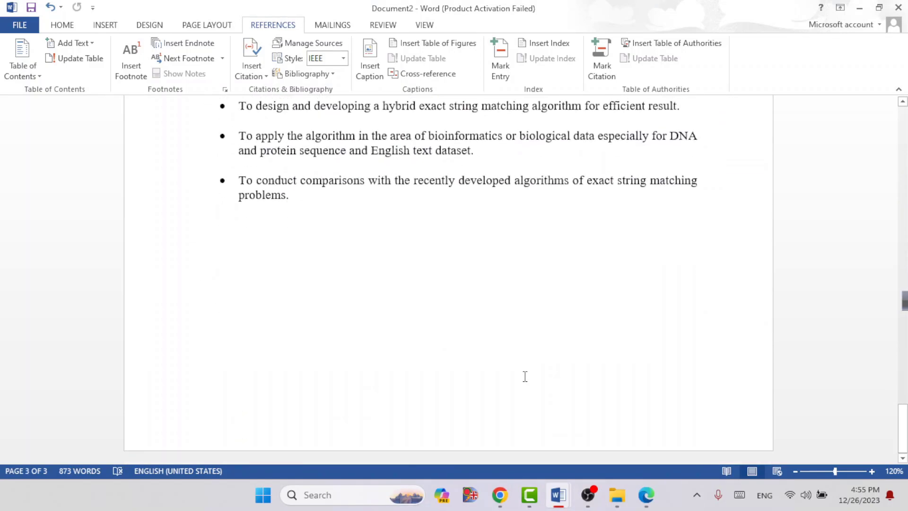
pyautogui.click(378, 275)
pyautogui.click(97, 33)
pyautogui.scroll(1, 97, 35)
pyautogui.scroll(-1, 92, 42)
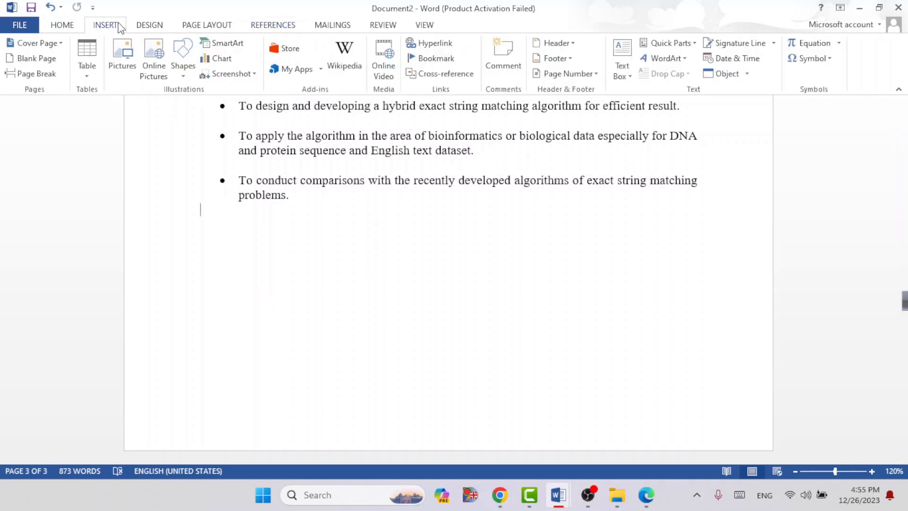
pyautogui.click(47, 58)
pyautogui.scroll(-4, 401, 350)
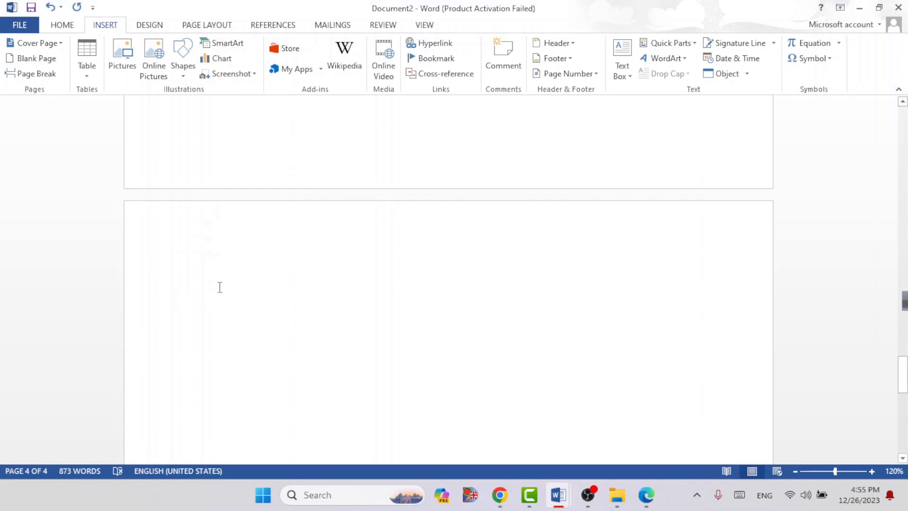
# Step: Insert the built-in References bibliography on the new blank page
pyautogui.click(279, 26)
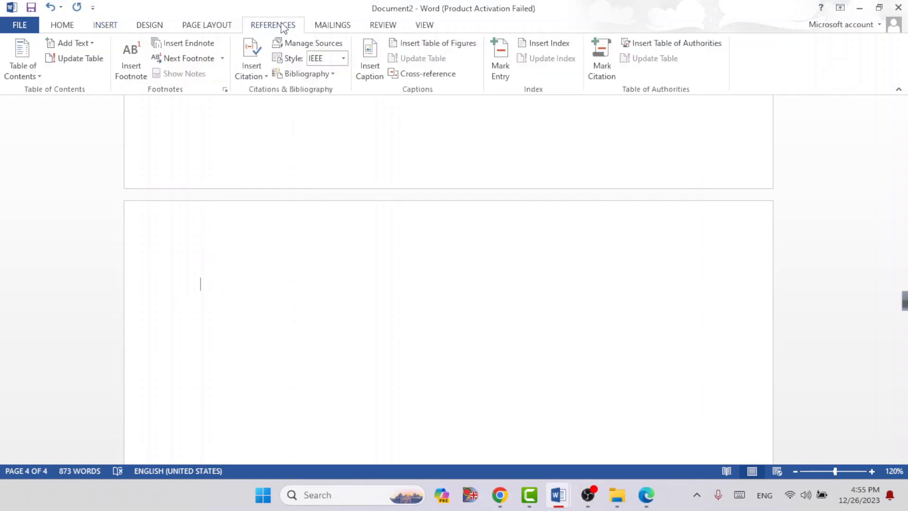
pyautogui.click(322, 74)
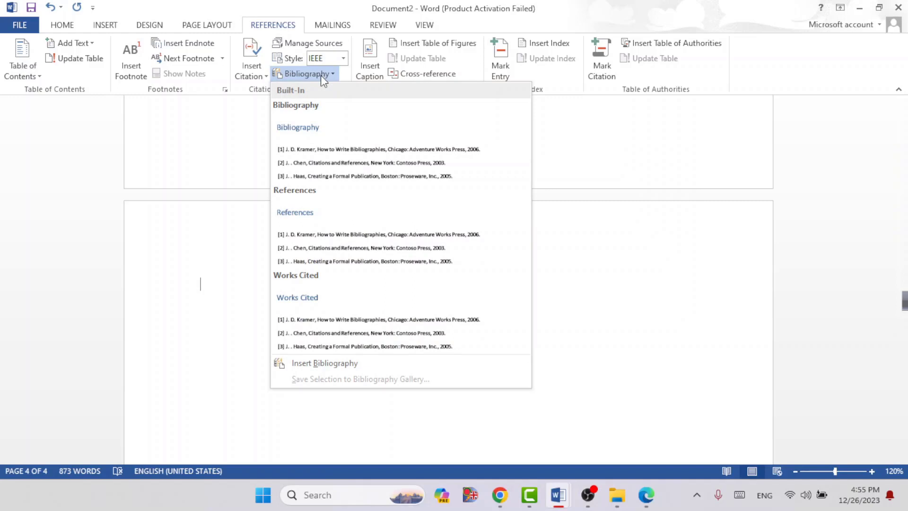
pyautogui.click(310, 217)
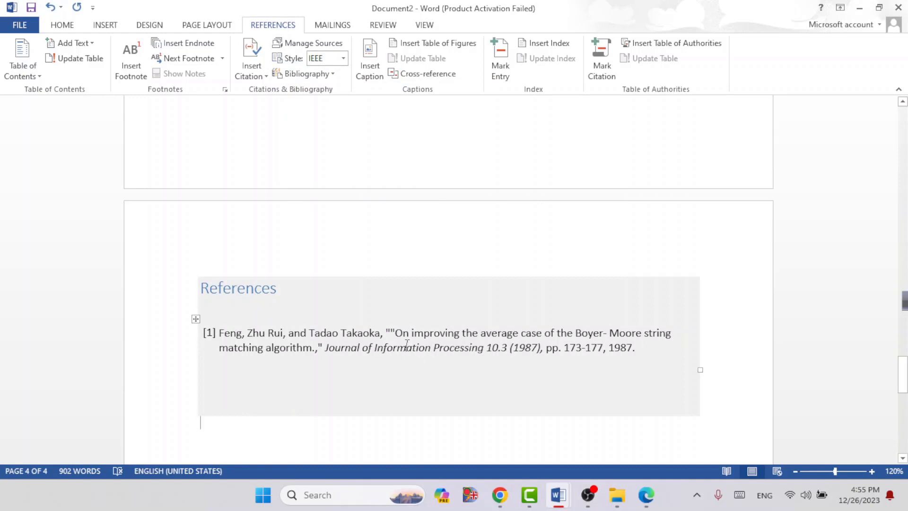
# Step: Try the APA and Harvard - Anglia citation styles on the reference list and switch the style back to IEEE
pyautogui.click(343, 59)
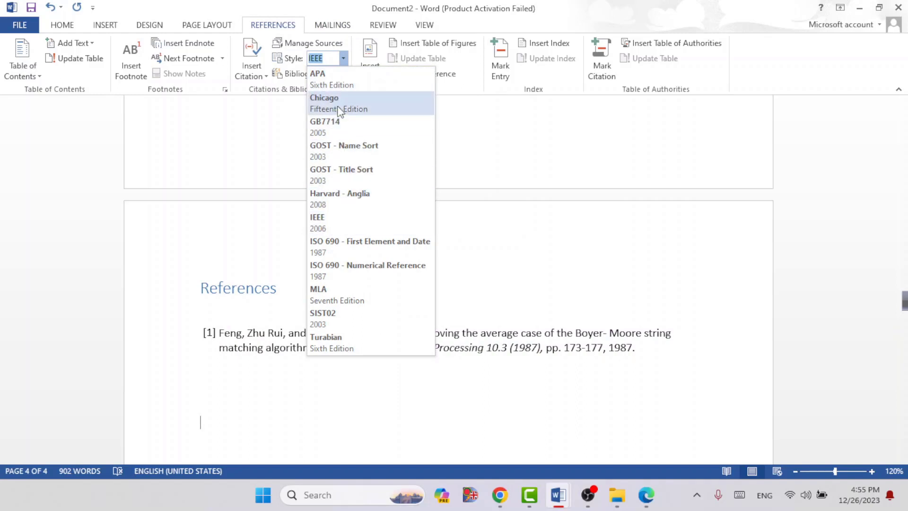
pyautogui.click(334, 79)
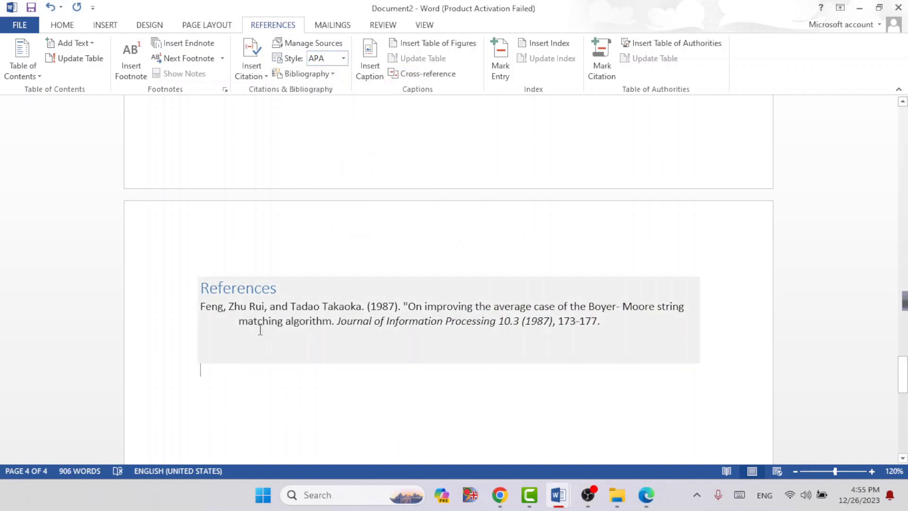
pyautogui.click(331, 45)
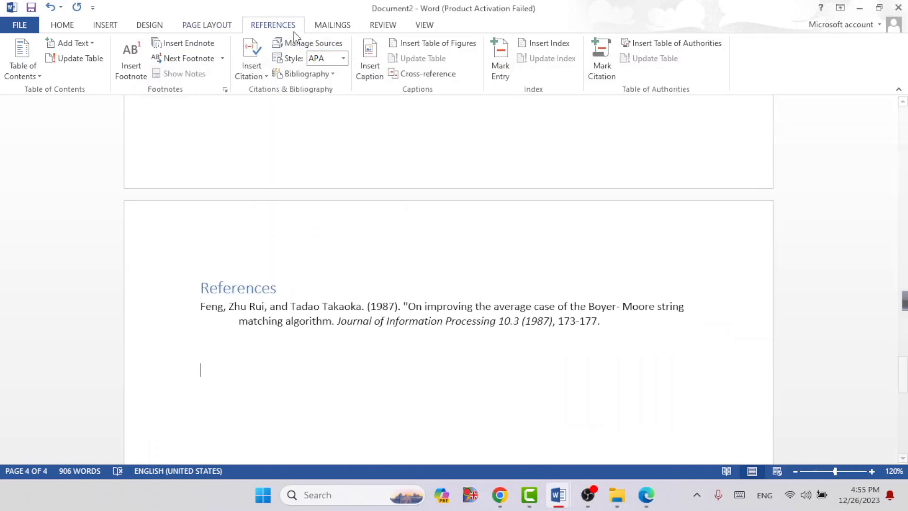
pyautogui.click(342, 58)
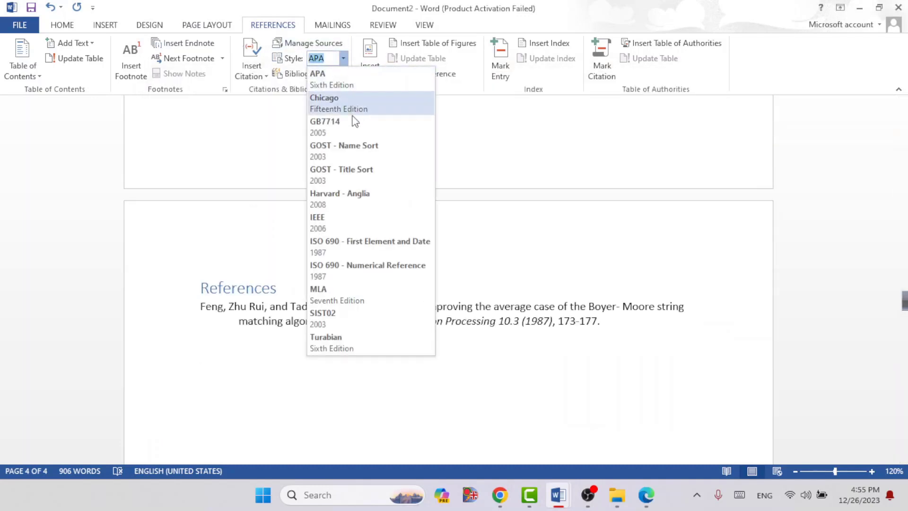
pyautogui.click(330, 192)
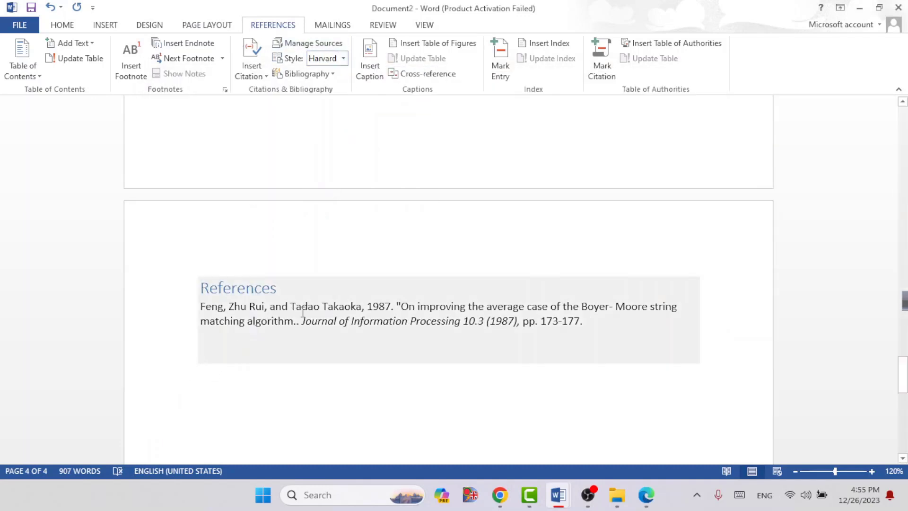
pyautogui.click(345, 61)
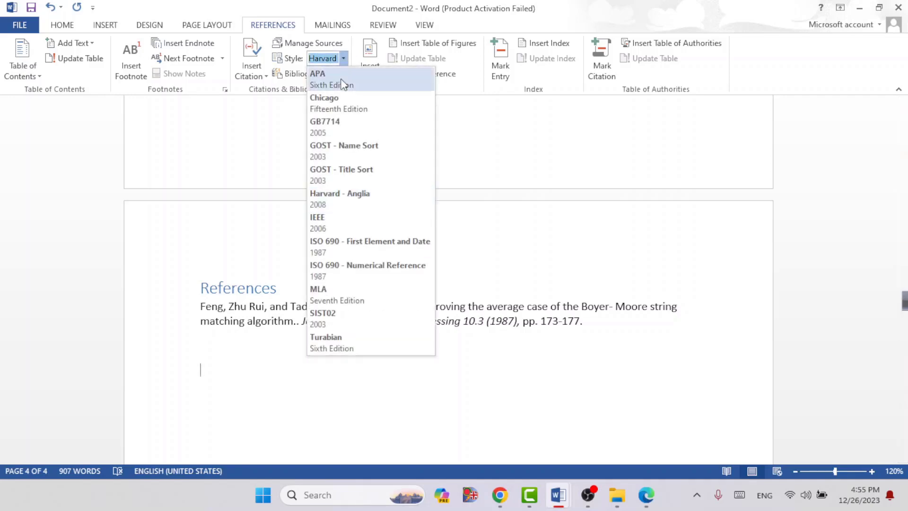
pyautogui.click(315, 224)
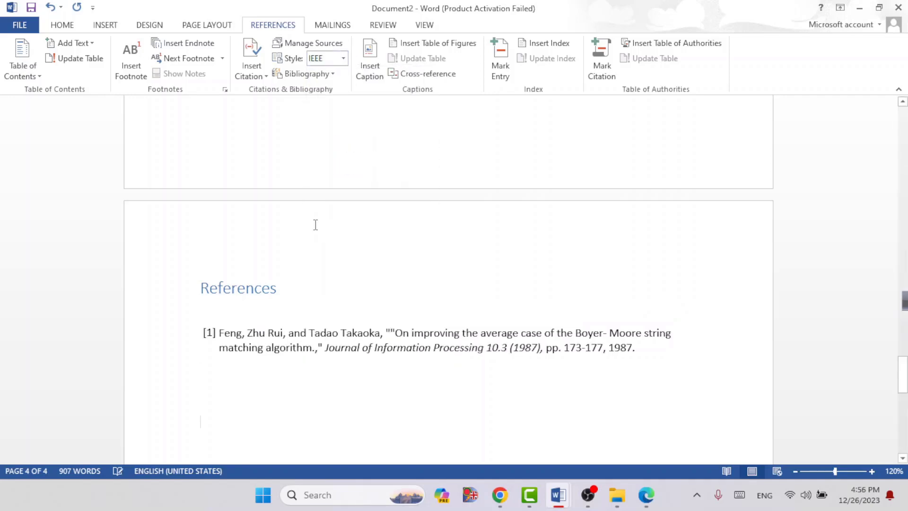
# Step: Format the References heading in Times New Roman, black and bold, and centre it
pyautogui.click(275, 289)
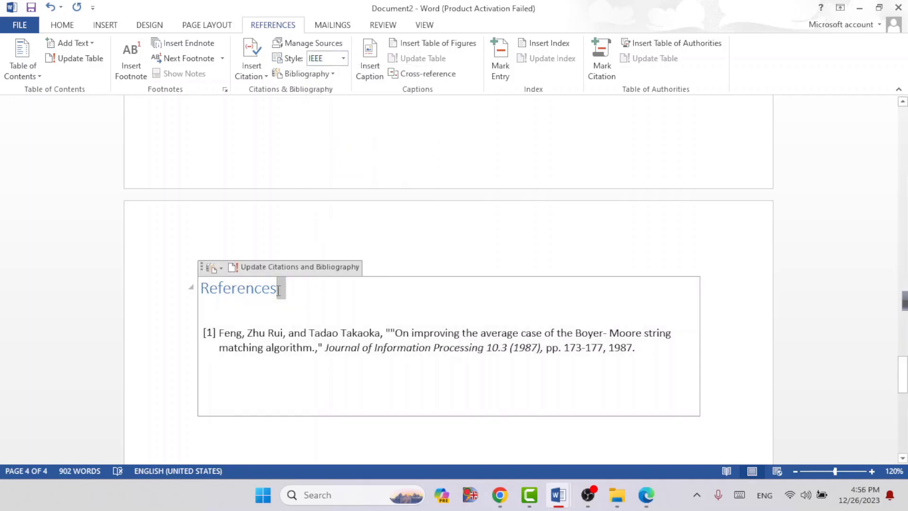
pyautogui.moveTo(273, 292); pyautogui.dragTo(200, 290)
pyautogui.click(62, 24)
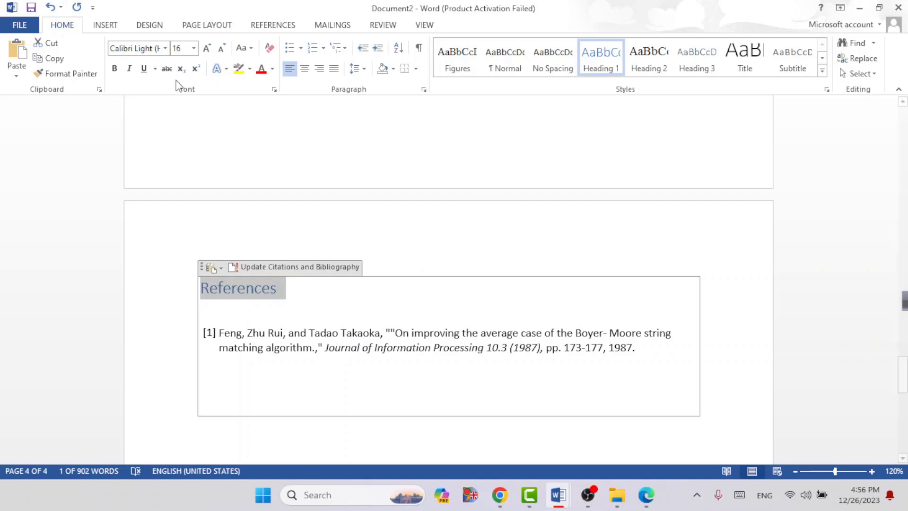
pyautogui.click(165, 48)
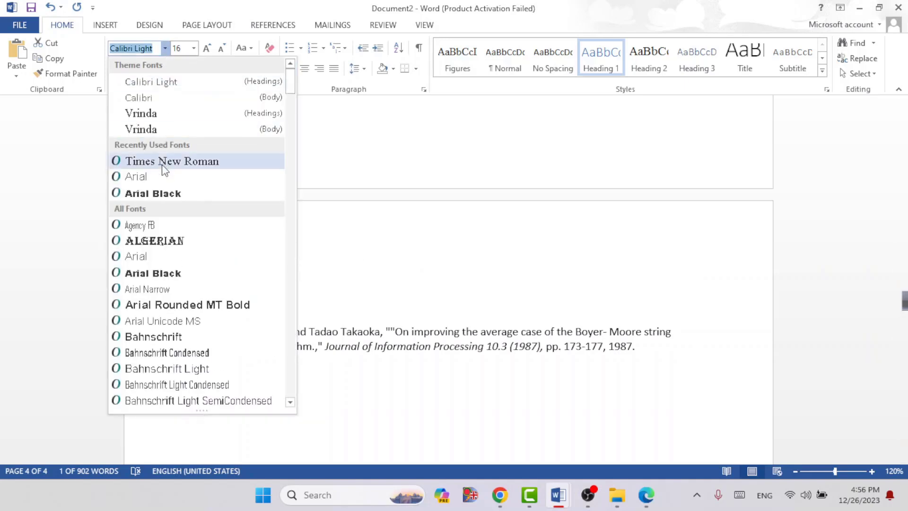
pyautogui.click(162, 161)
pyautogui.click(272, 70)
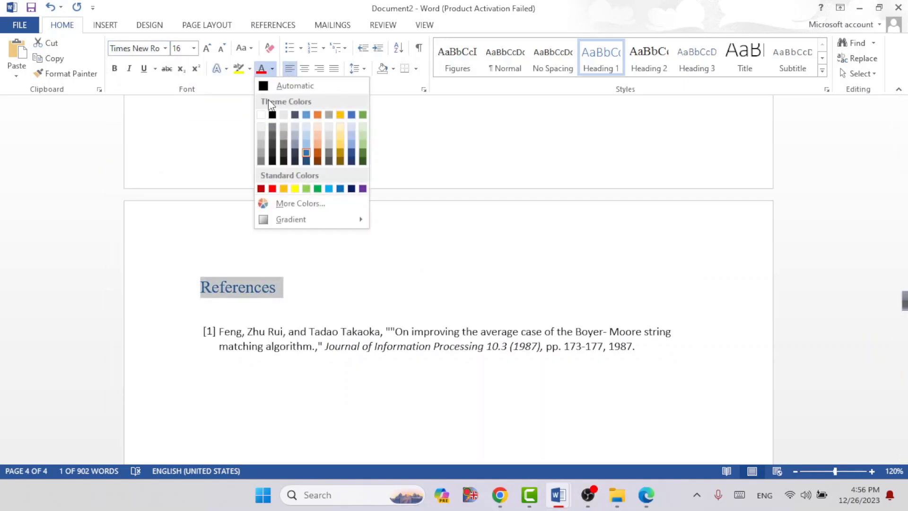
pyautogui.click(271, 118)
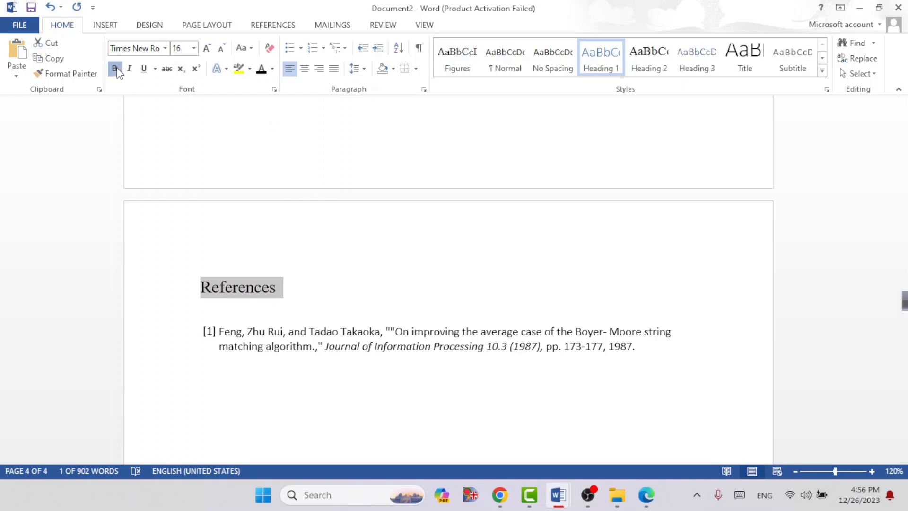
pyautogui.click(114, 68)
pyautogui.click(305, 69)
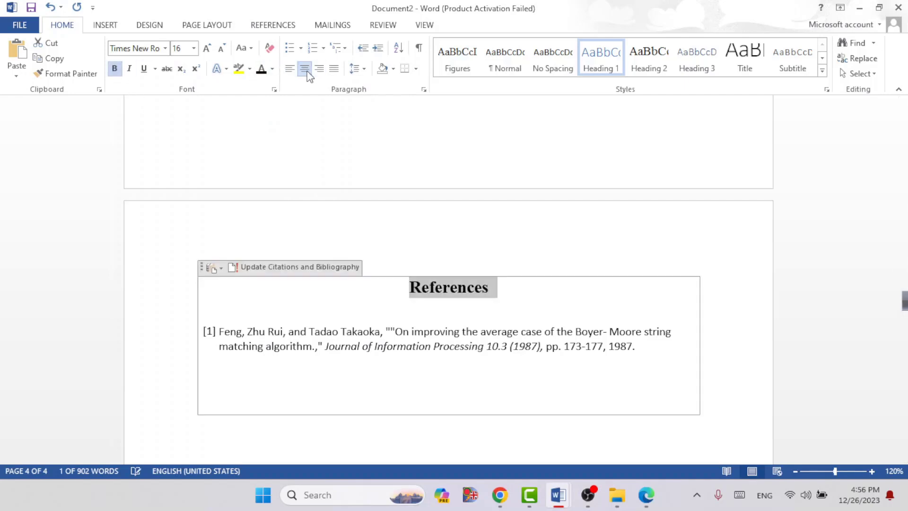
# Step: Justify the reference list entry and delete the duplicate quotation mark before its title
pyautogui.click(668, 341)
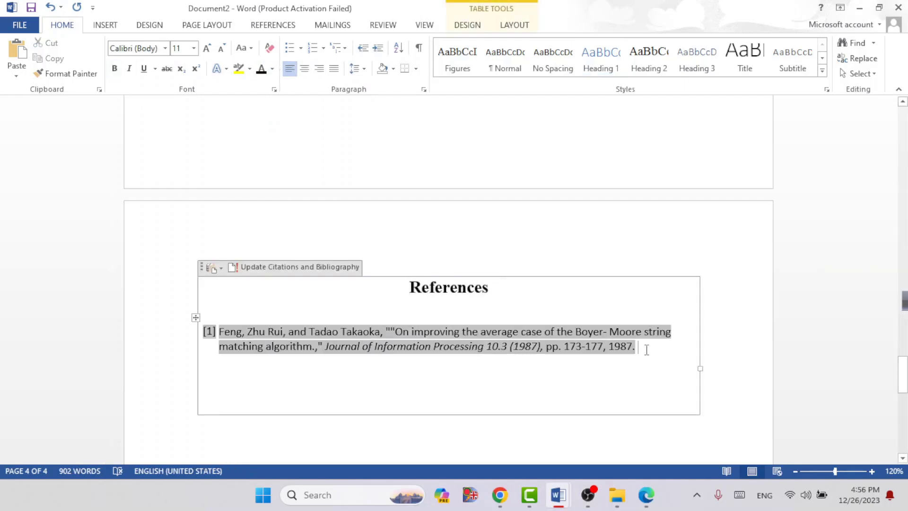
pyautogui.moveTo(639, 349); pyautogui.dragTo(209, 332)
pyautogui.click(334, 68)
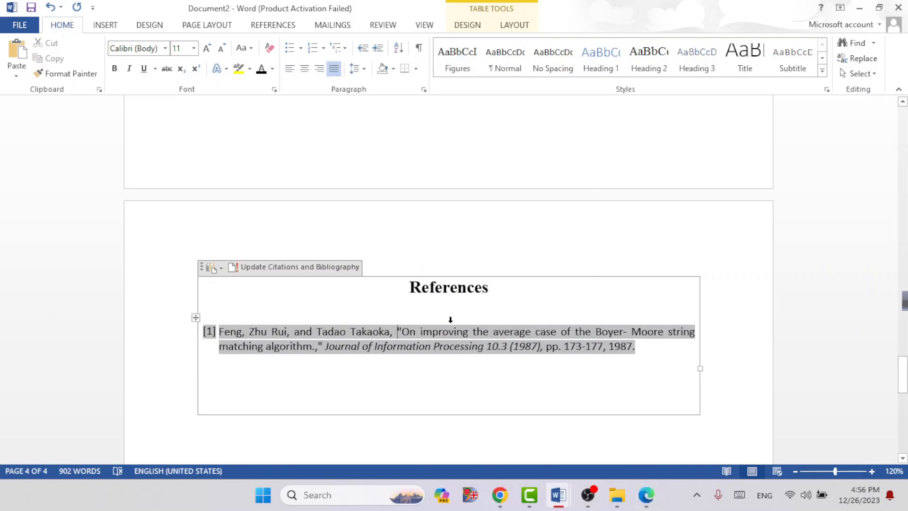
# Step: Insert a citation of the existing Boyer-Moore article source after "across various domains" in section 1.2 Motivation
pyautogui.scroll(4, 432, 314)
pyautogui.scroll(-3, 427, 368)
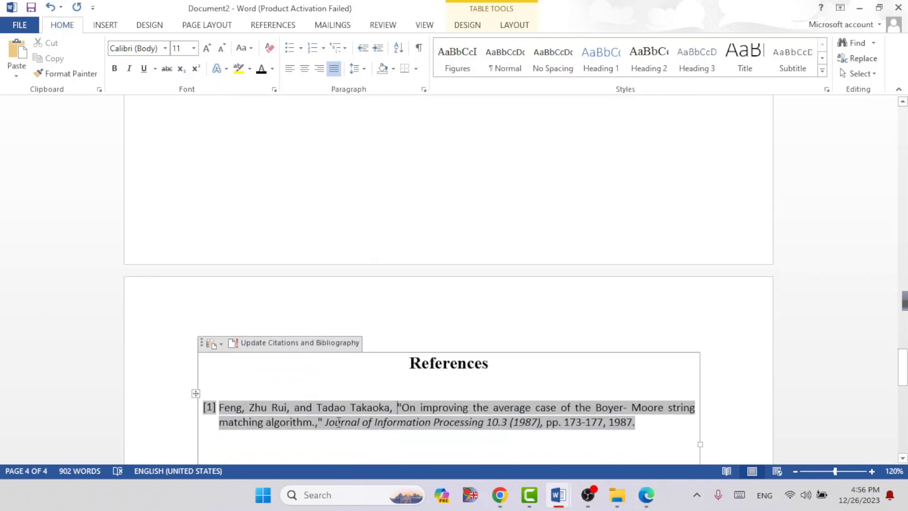
pyautogui.scroll(10, 338, 421)
pyautogui.scroll(3, 339, 421)
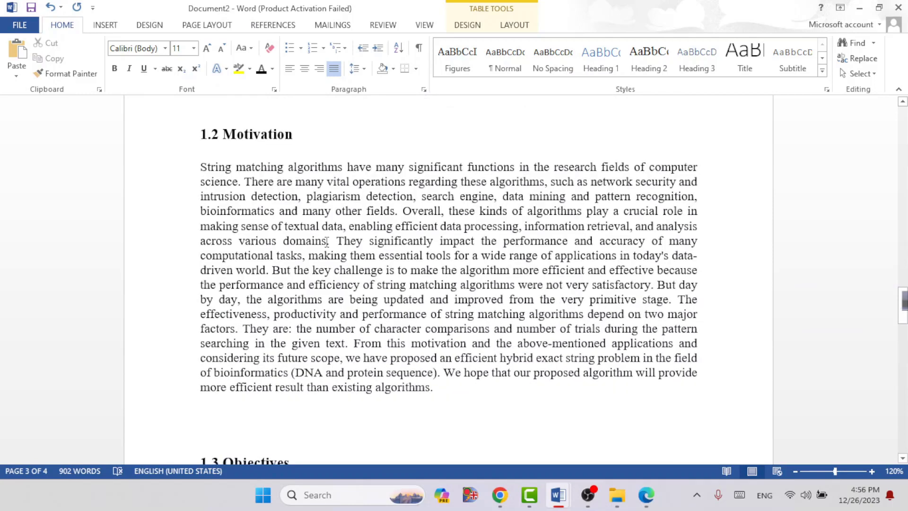
pyautogui.click(327, 242)
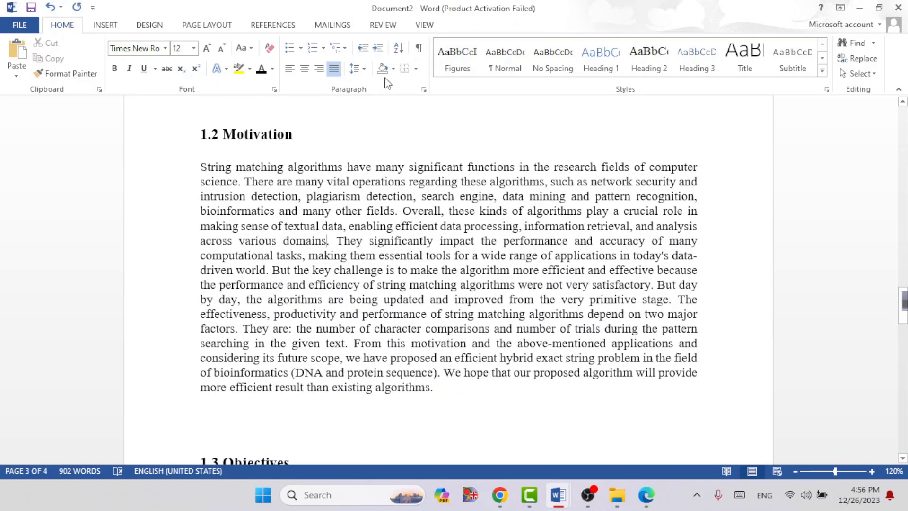
pyautogui.click(273, 25)
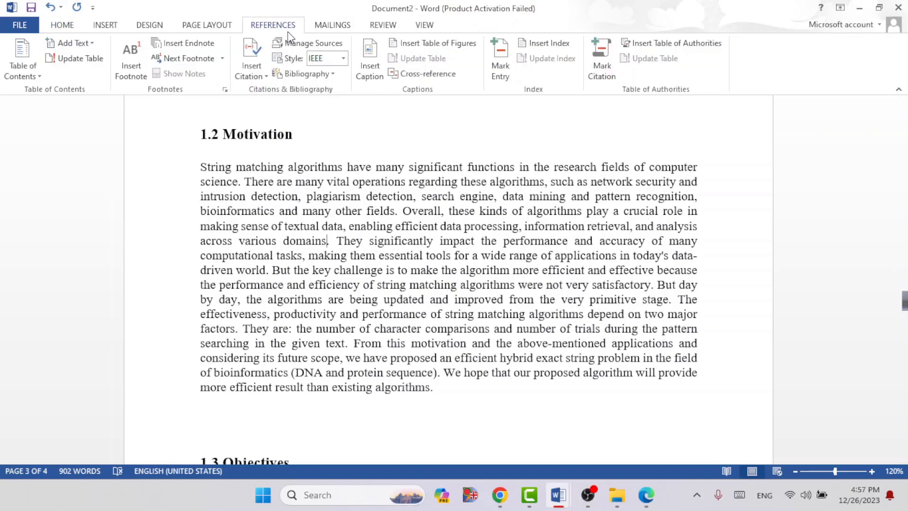
pyautogui.click(248, 69)
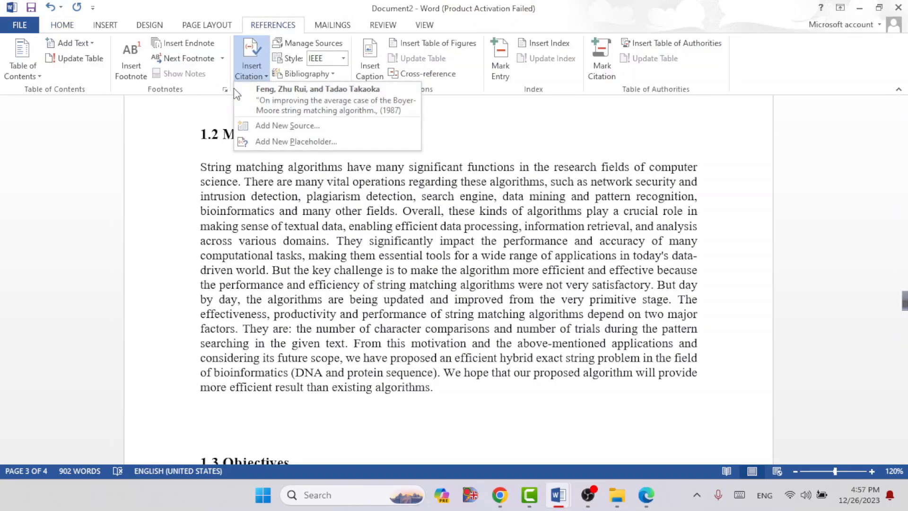
pyautogui.click(319, 110)
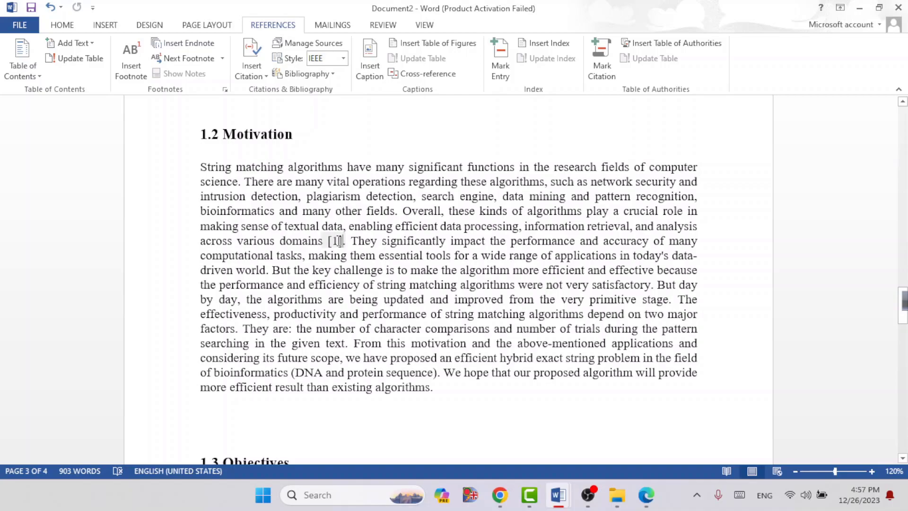
# Step: Turn off Corporate Author for the cited Boyer-Moore article, apply the change to both source lists, and update the reference list
pyautogui.scroll(20, 337, 241)
pyautogui.scroll(-20, 337, 241)
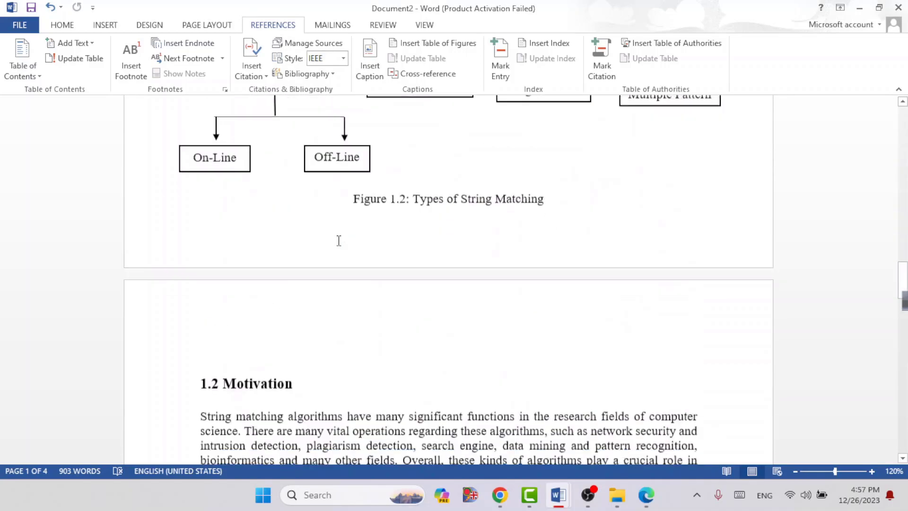
pyautogui.scroll(-20, 338, 241)
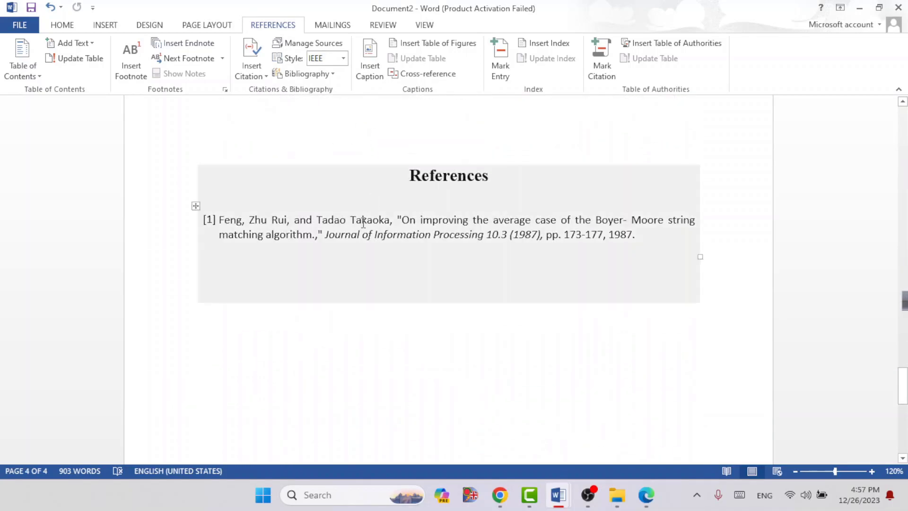
pyautogui.doubleClick(363, 221)
pyautogui.click(378, 220)
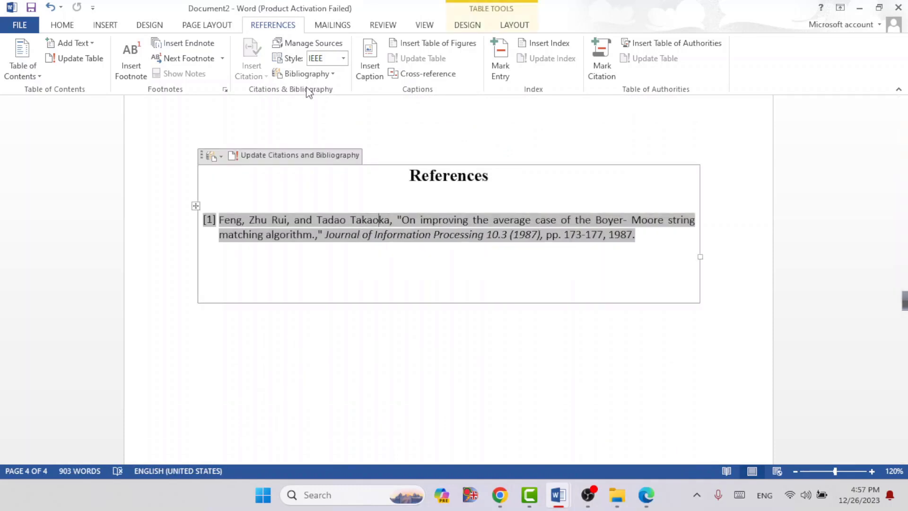
pyautogui.click(293, 45)
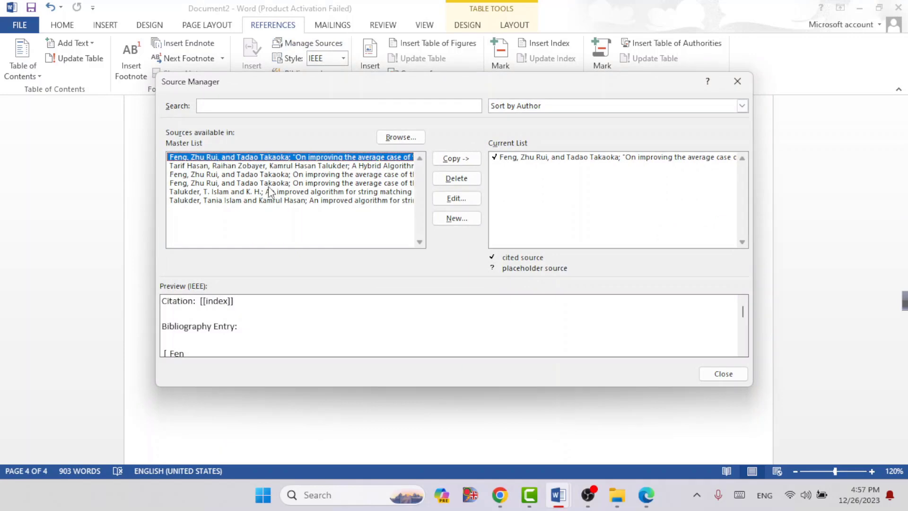
pyautogui.click(250, 166)
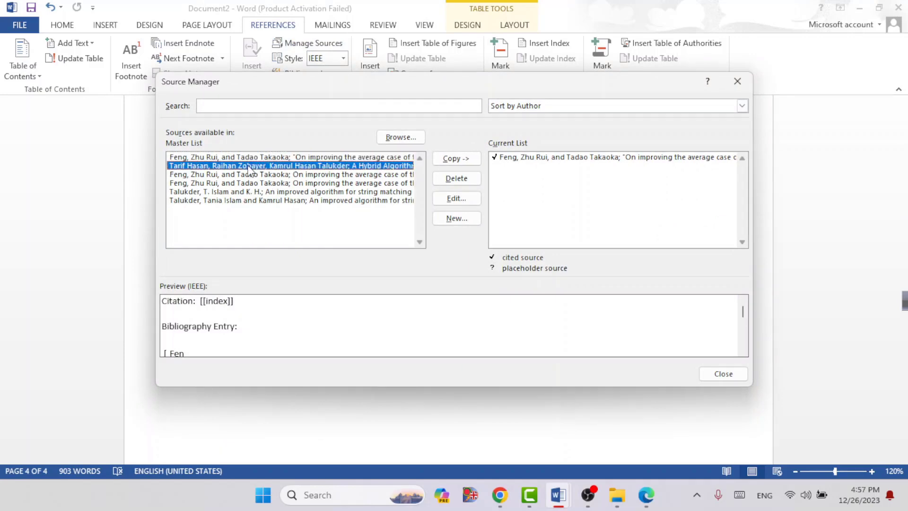
pyautogui.click(218, 156)
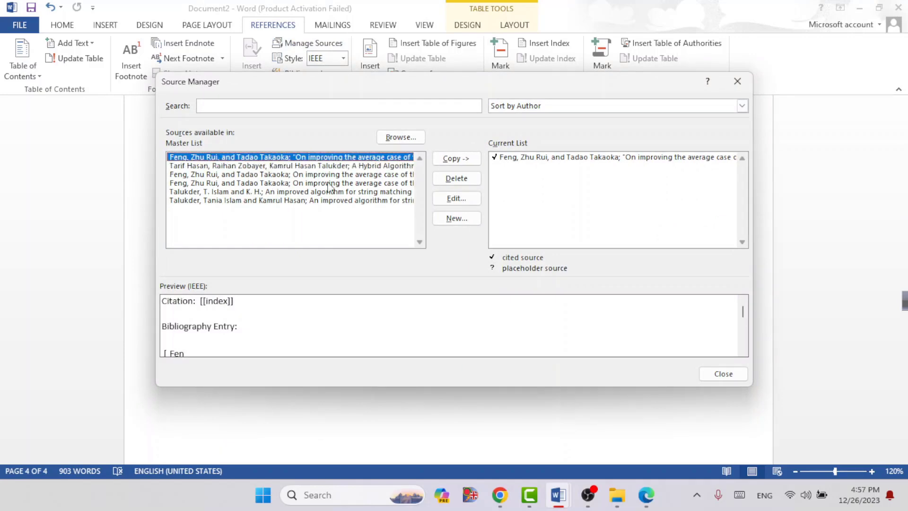
pyautogui.click(452, 198)
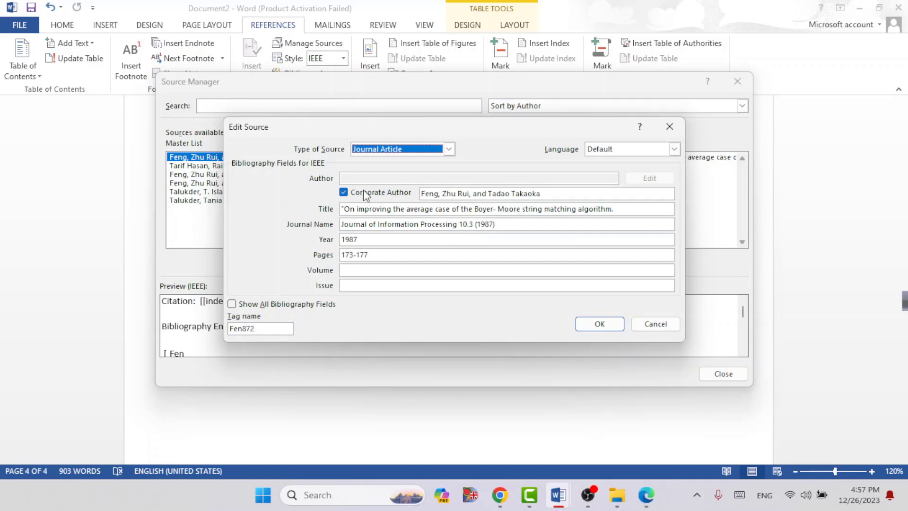
pyautogui.click(344, 192)
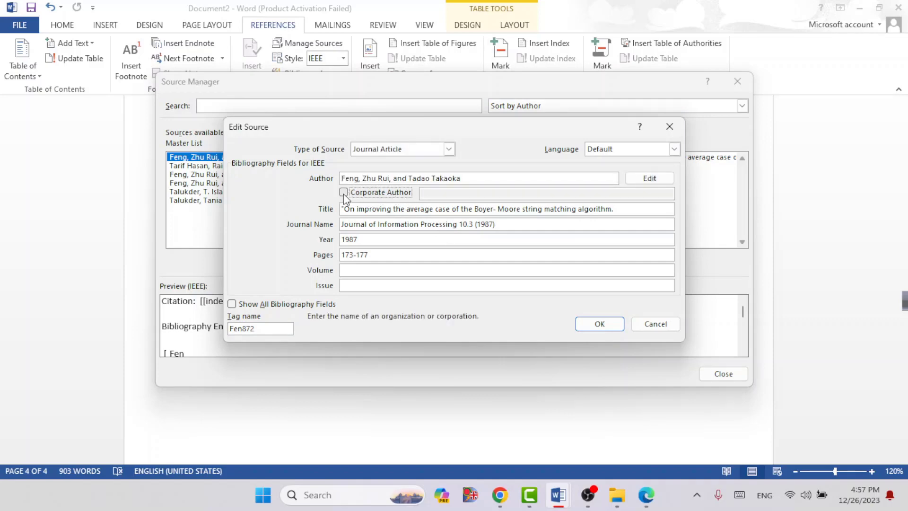
pyautogui.click(599, 322)
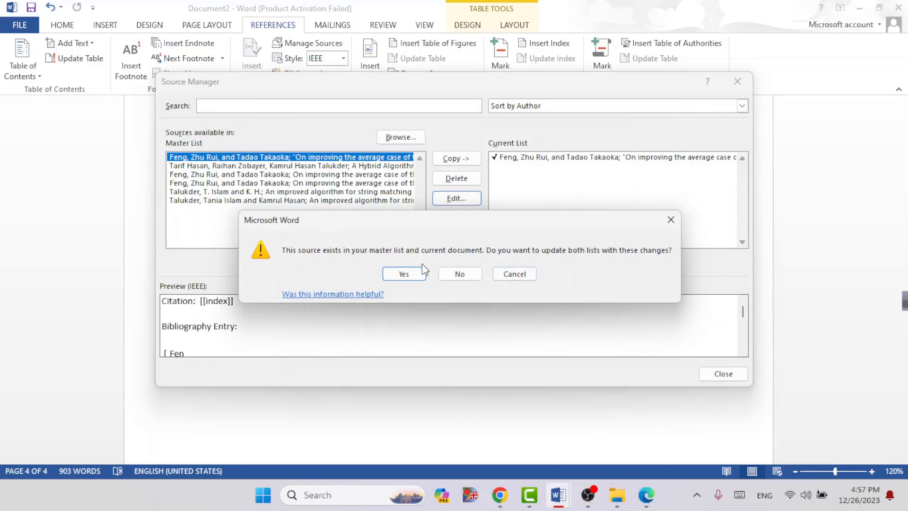
pyautogui.click(411, 273)
pyautogui.click(737, 82)
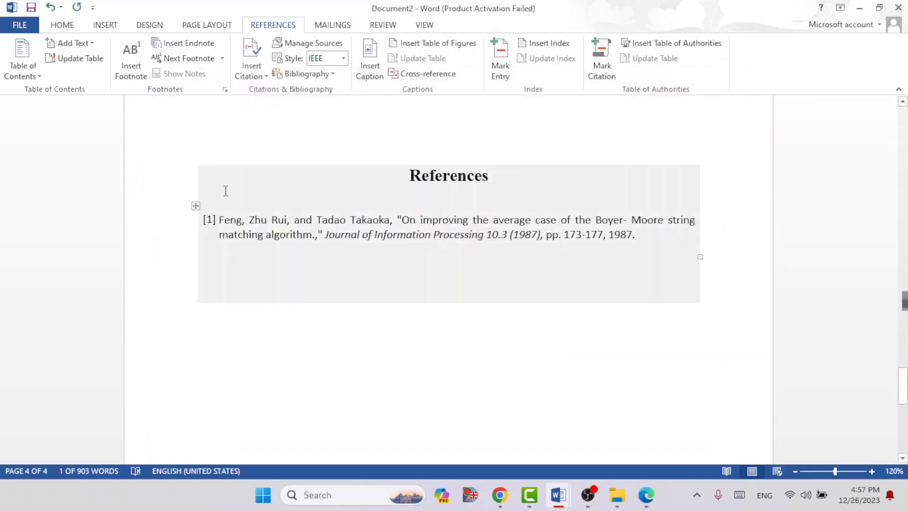
pyautogui.click(226, 191)
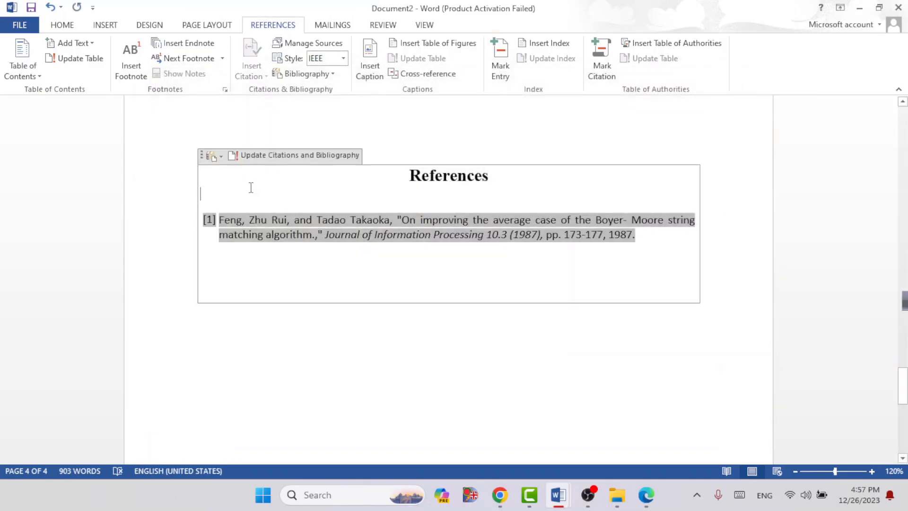
pyautogui.click(259, 159)
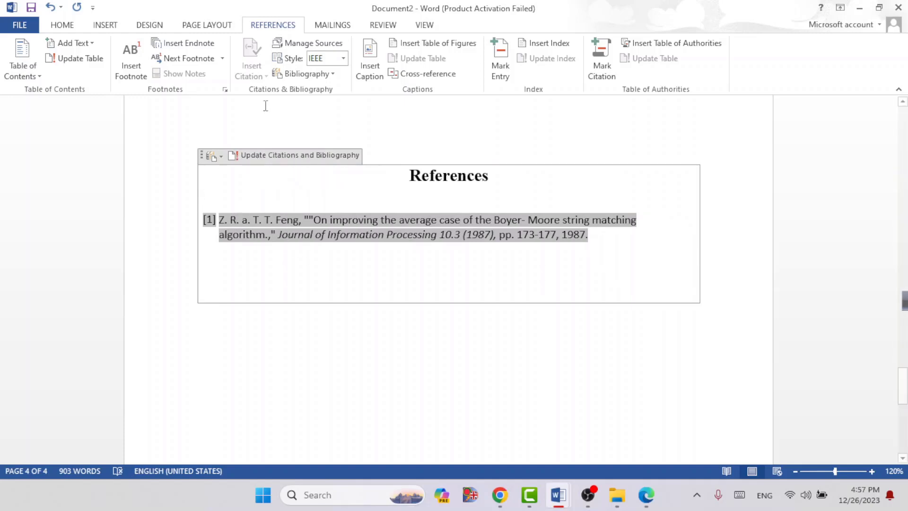
# Step: Turn Corporate Author back on for the cited Boyer-Moore article in both source lists and update the citations and bibliography
pyautogui.click(305, 43)
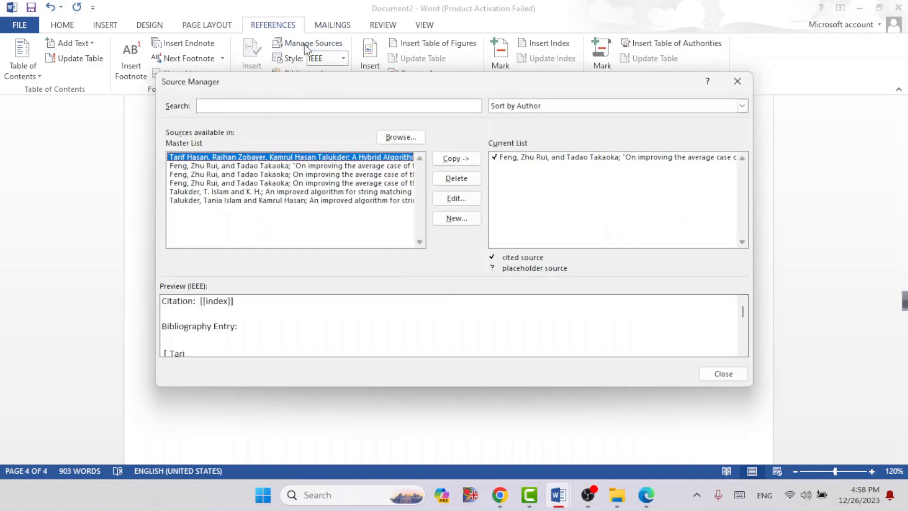
pyautogui.click(202, 166)
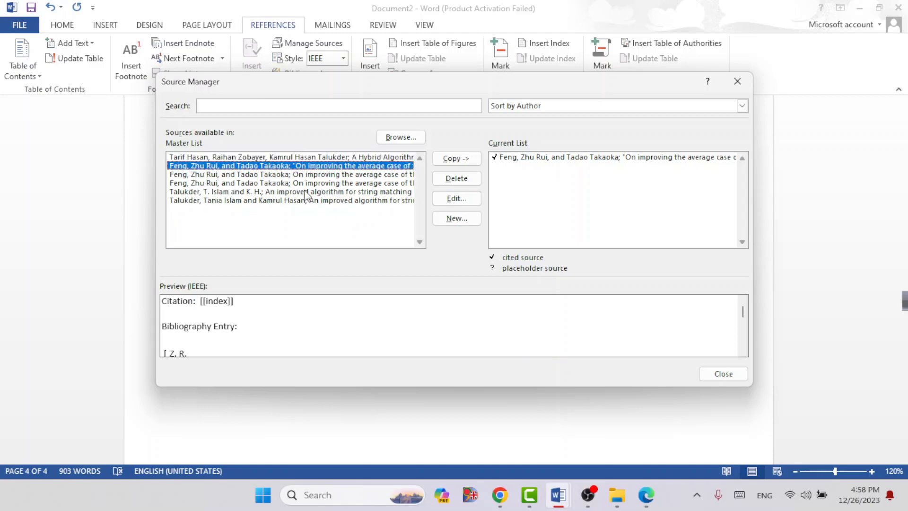
pyautogui.click(451, 199)
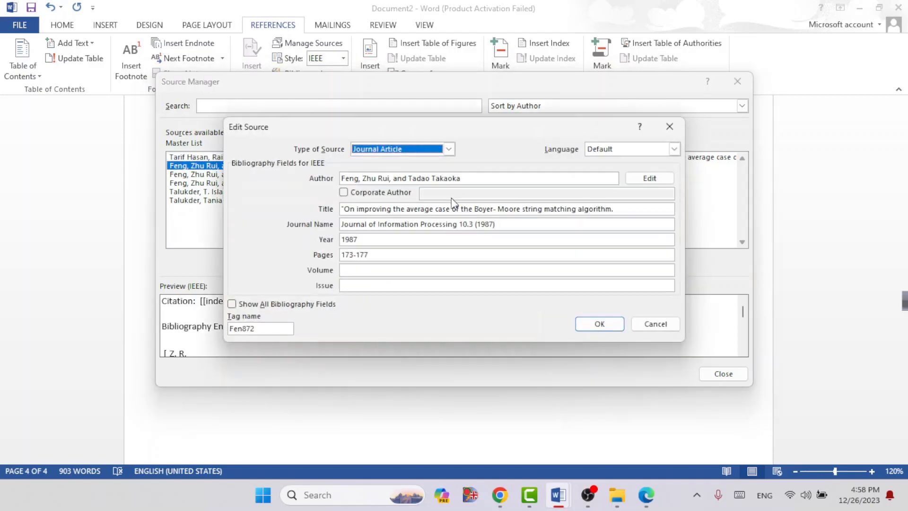
pyautogui.click(343, 192)
pyautogui.click(599, 324)
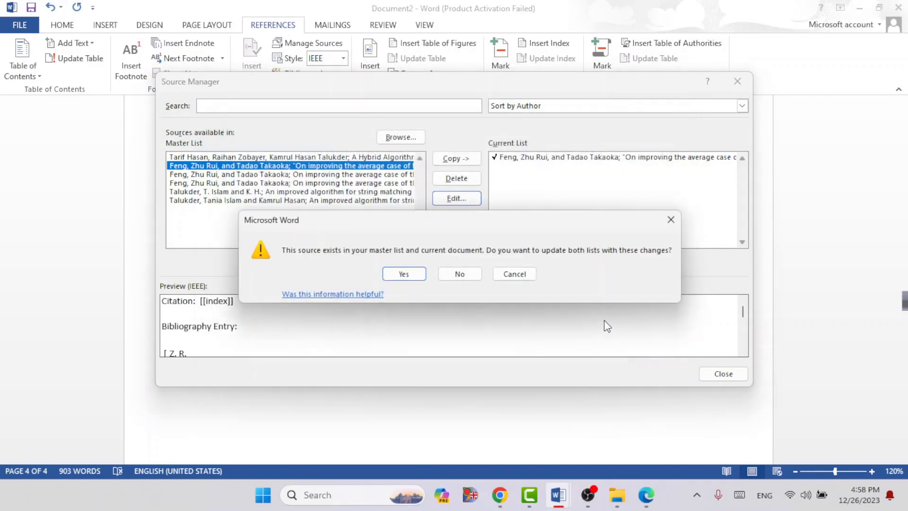
pyautogui.click(402, 277)
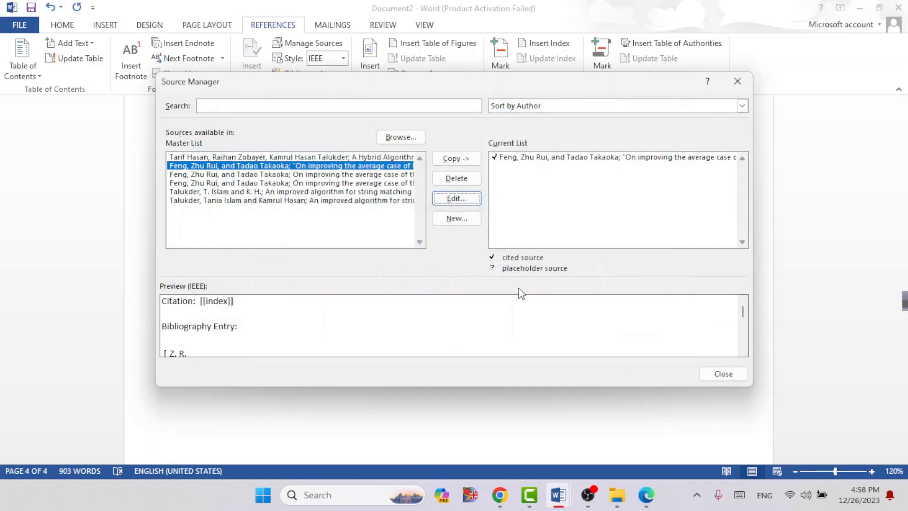
pyautogui.click(722, 373)
pyautogui.click(246, 218)
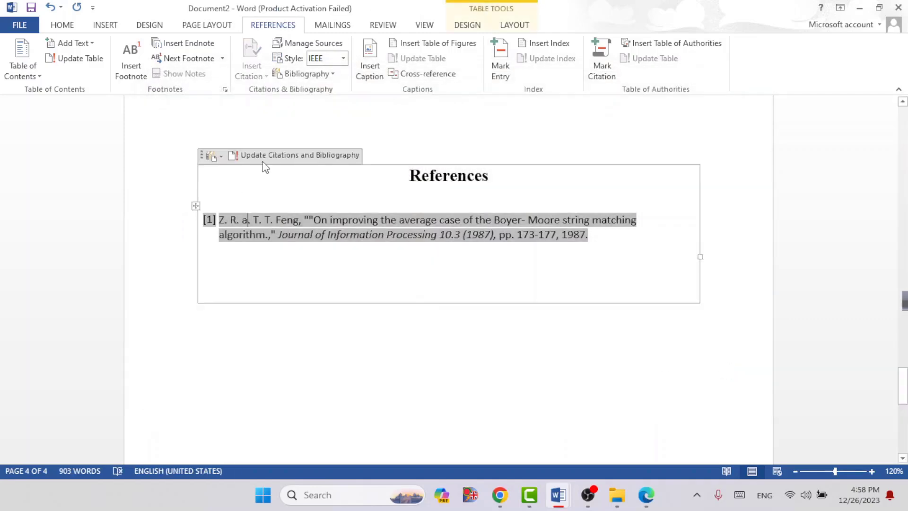
pyautogui.click(267, 155)
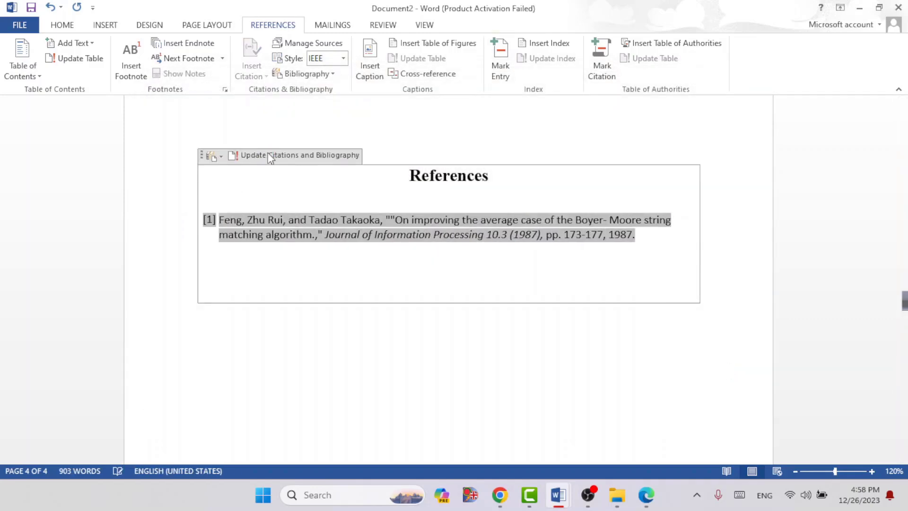
pyautogui.click(318, 235)
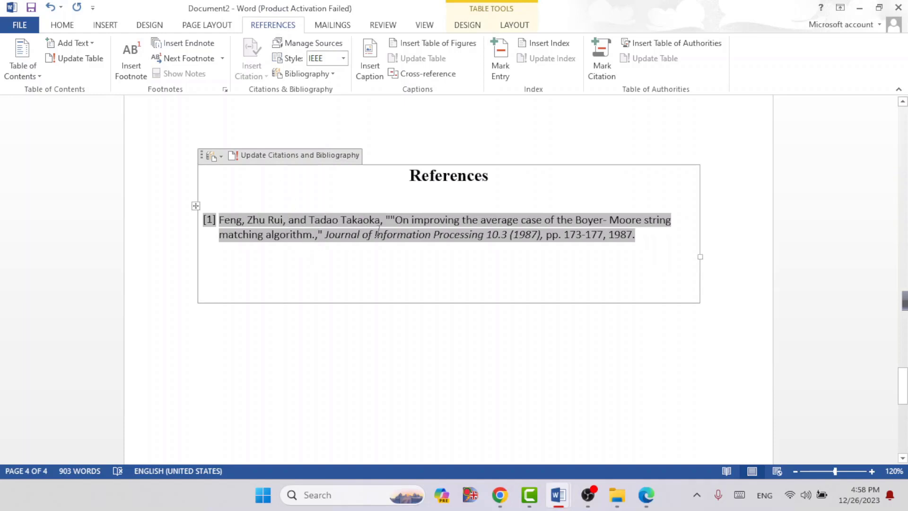
pyautogui.click(434, 325)
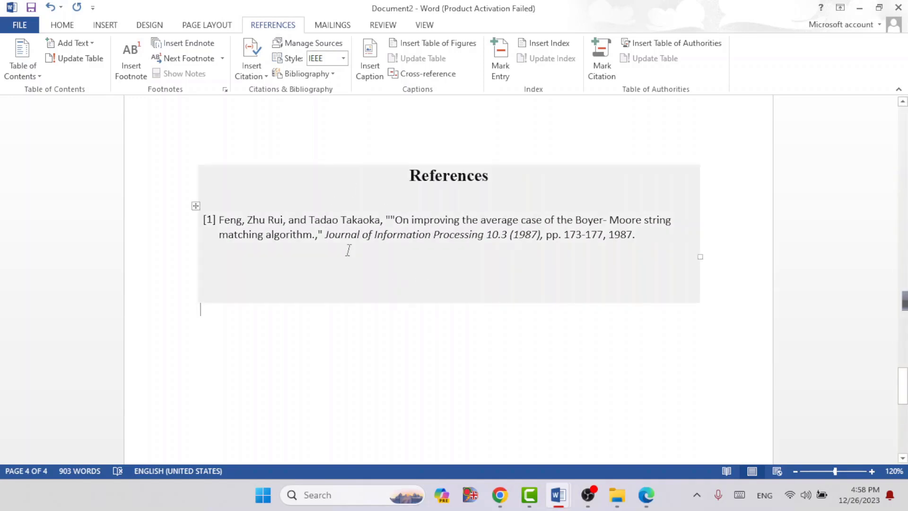
pyautogui.scroll(3, 348, 250)
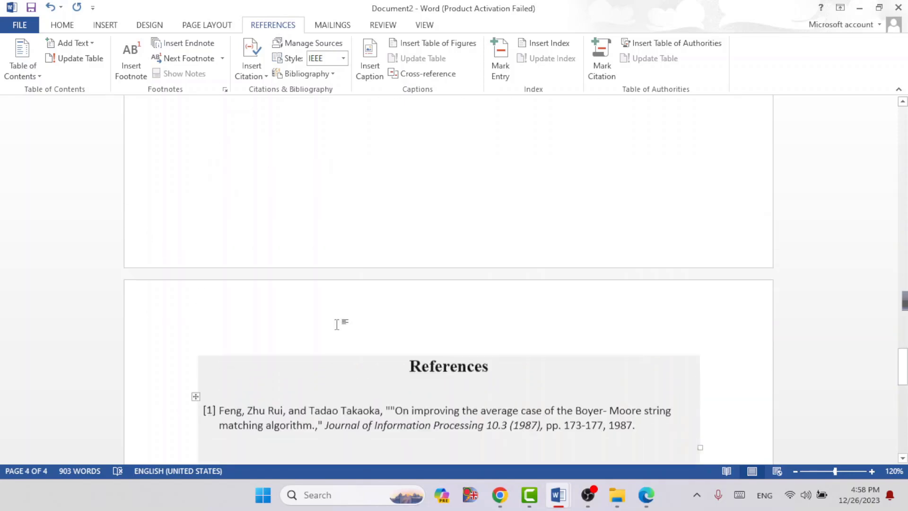
pyautogui.scroll(7, 354, 335)
pyautogui.scroll(-2, 353, 227)
pyautogui.scroll(-5, 353, 227)
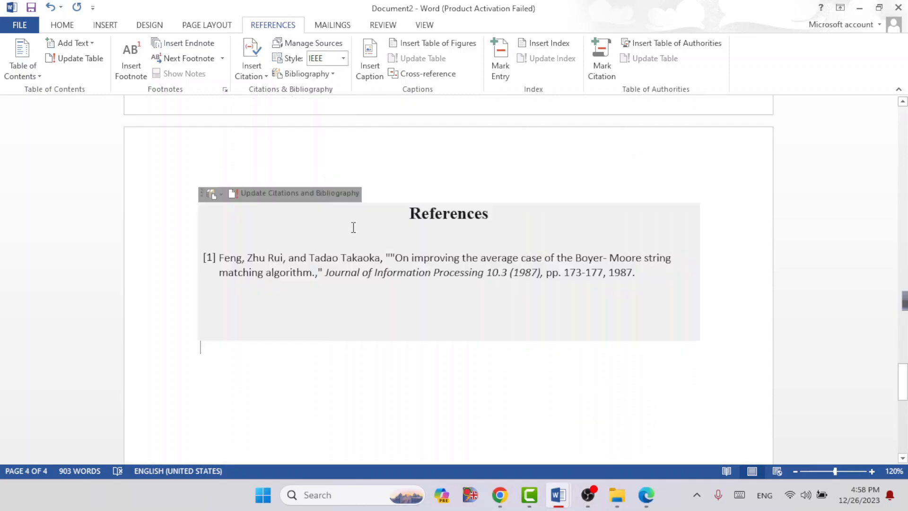
pyautogui.click(223, 314)
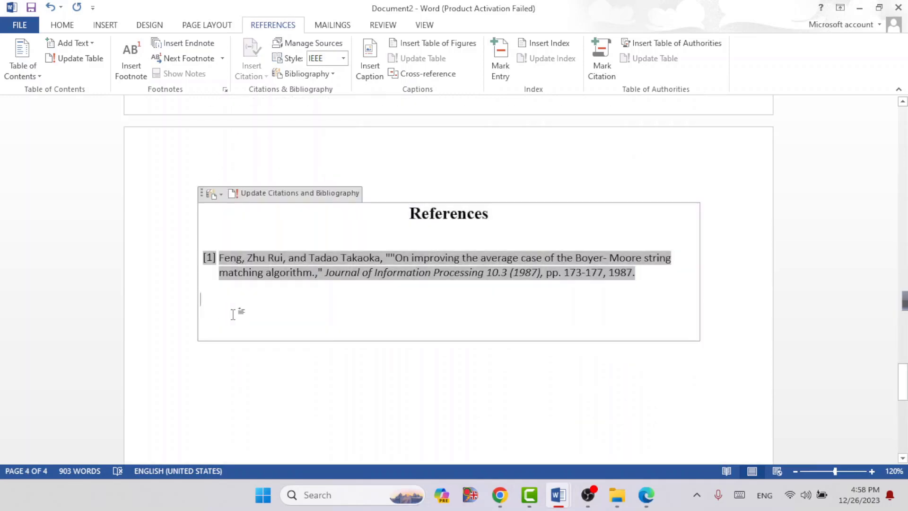
# Step: Start a new source for a citation after "each character of search window of that text" and set its type to Conference Proceedings
pyautogui.scroll(7, 265, 119)
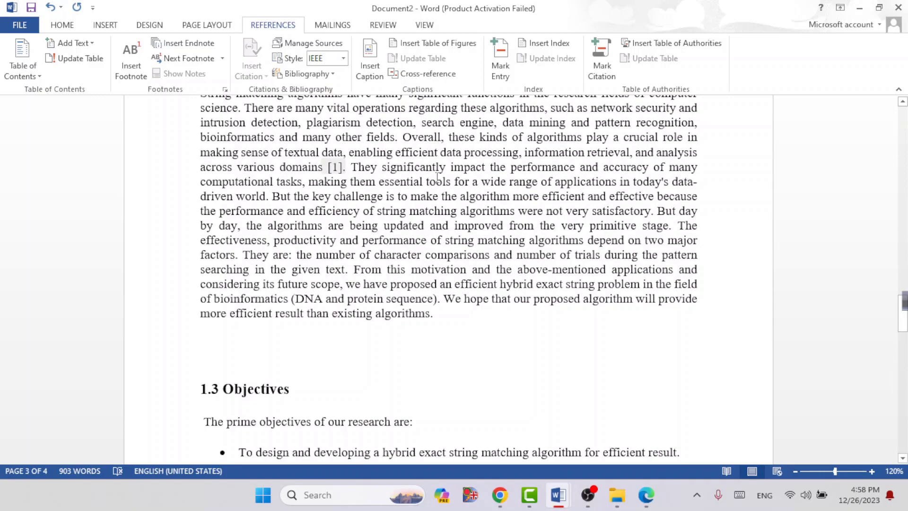
pyautogui.scroll(15, 427, 291)
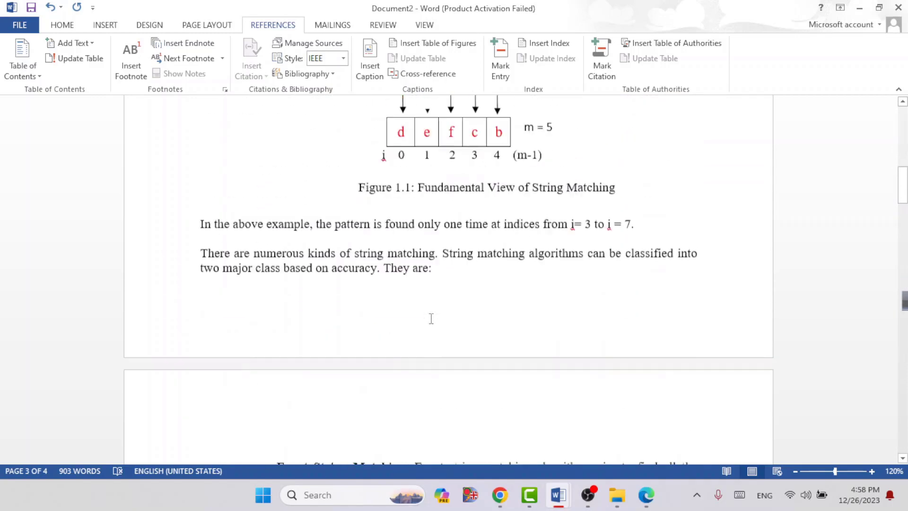
pyautogui.scroll(6, 430, 318)
pyautogui.scroll(3, 426, 182)
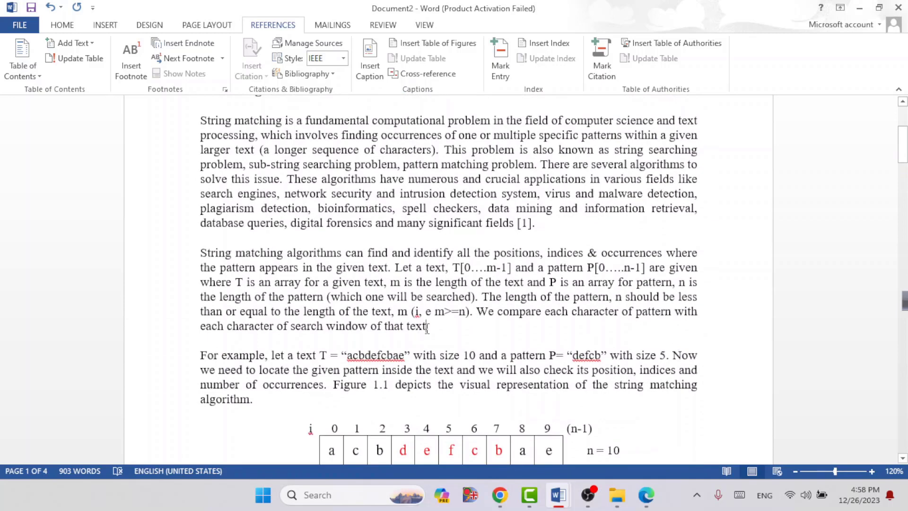
pyautogui.click(427, 326)
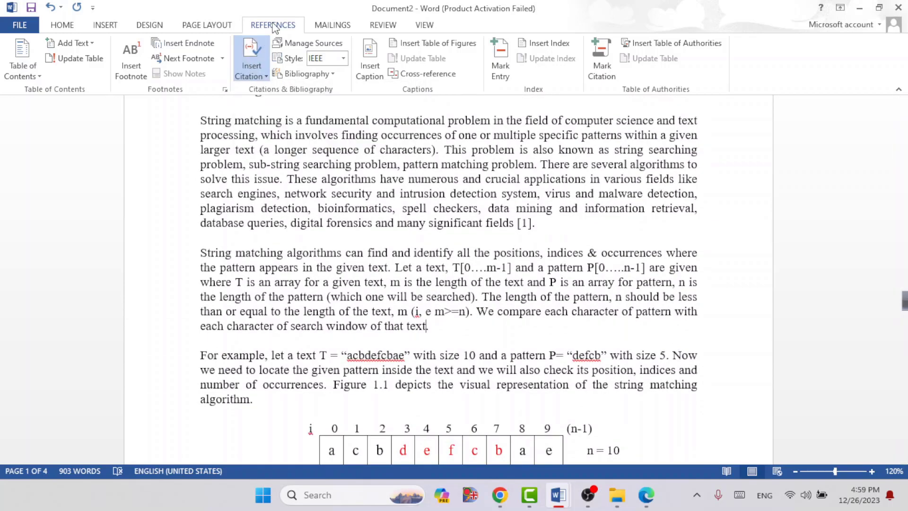
pyautogui.click(257, 64)
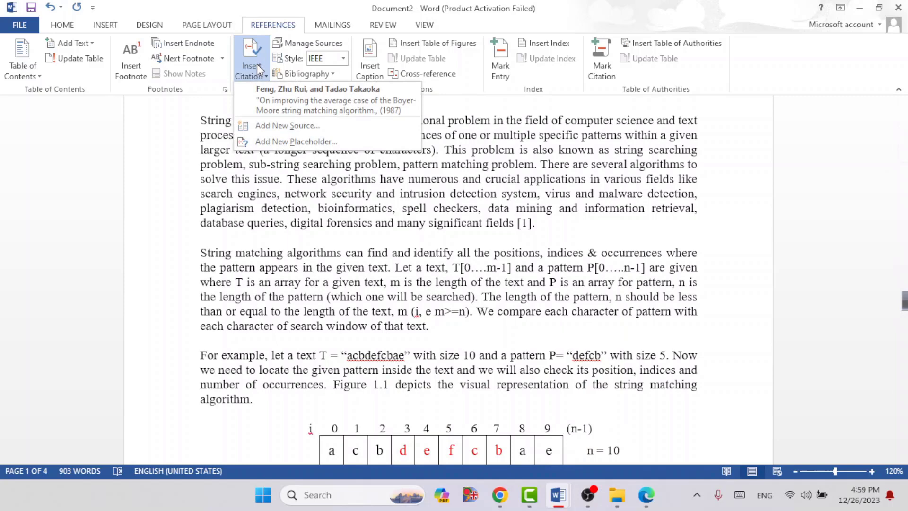
pyautogui.click(254, 126)
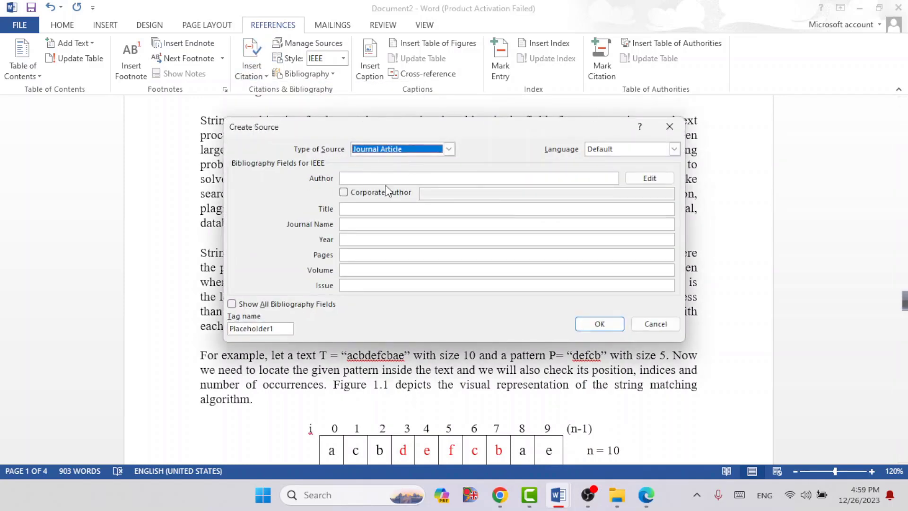
pyautogui.click(448, 150)
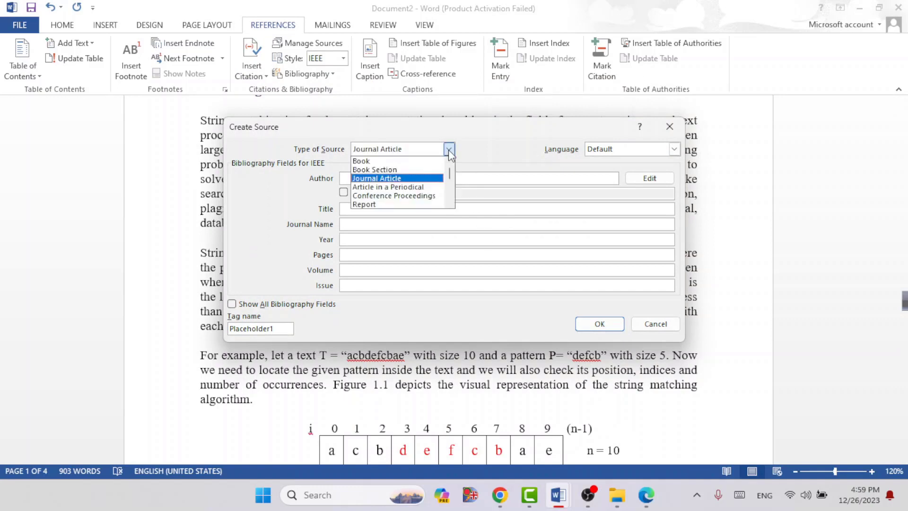
pyautogui.click(376, 161)
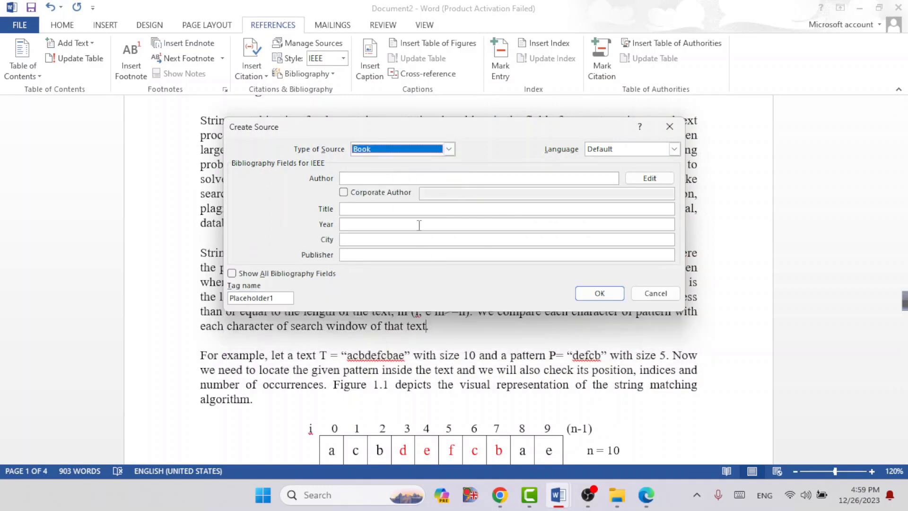
pyautogui.click(449, 150)
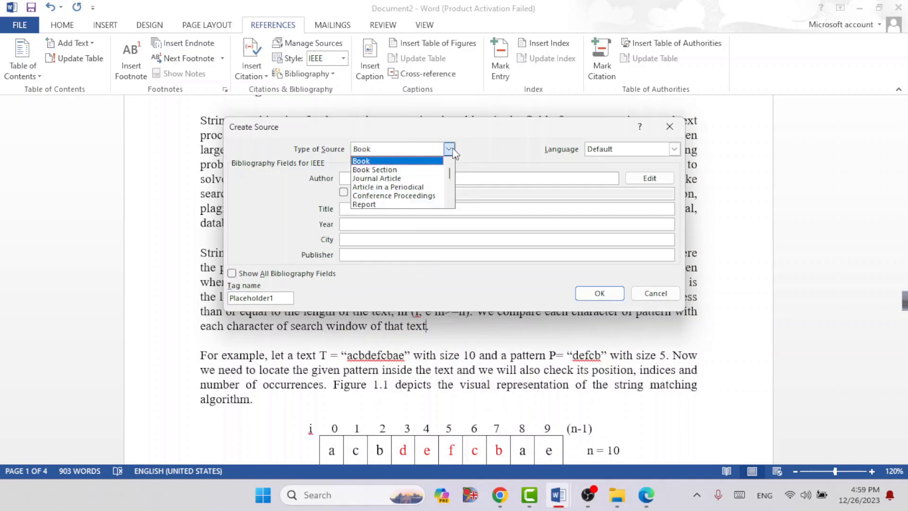
pyautogui.click(417, 196)
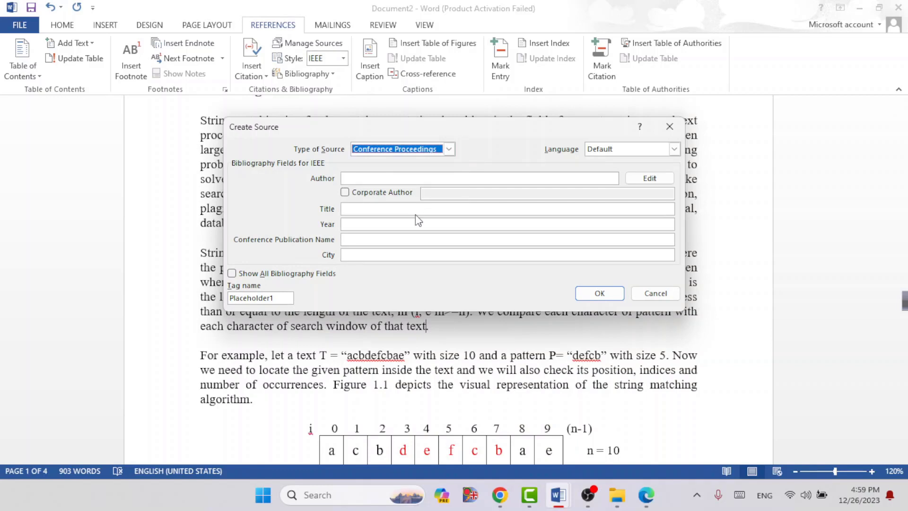
# Step: Paste the authors' names into the new conference source and mark them as Corporate Author
pyautogui.click(396, 179)
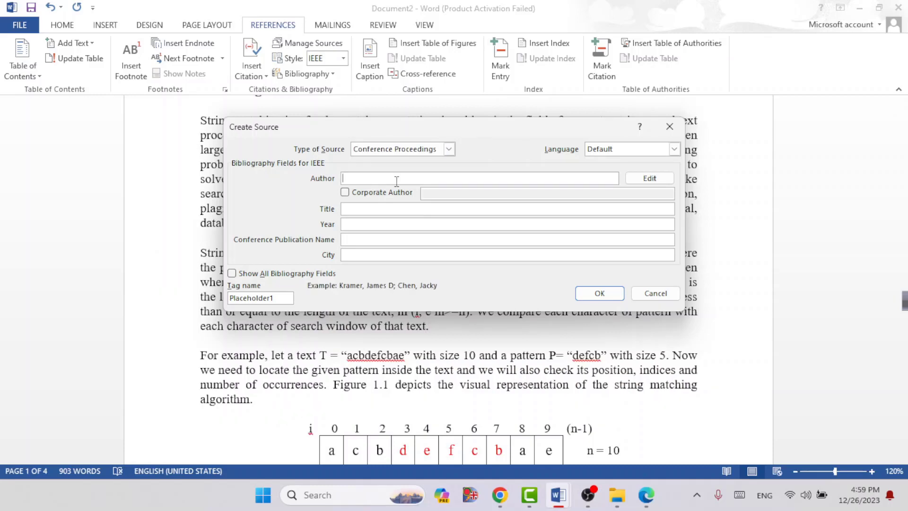
pyautogui.rightClick(395, 179)
pyautogui.click(427, 227)
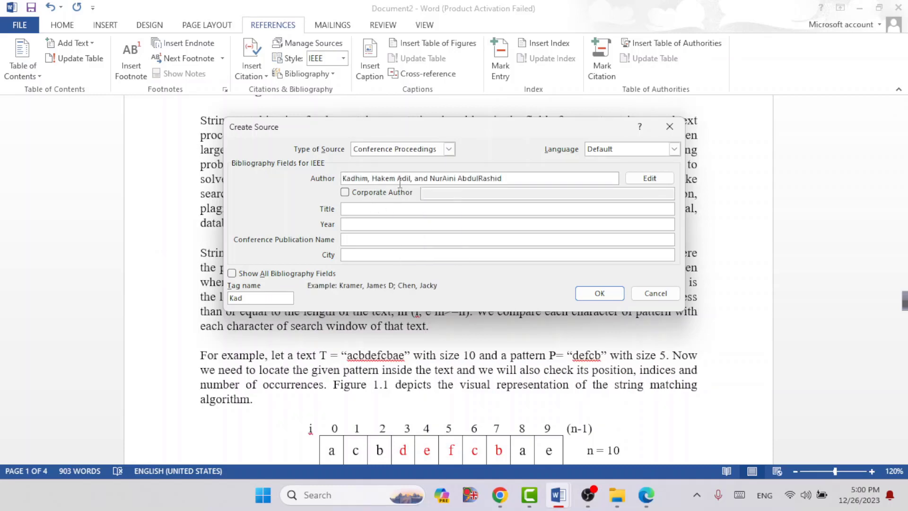
pyautogui.click(344, 192)
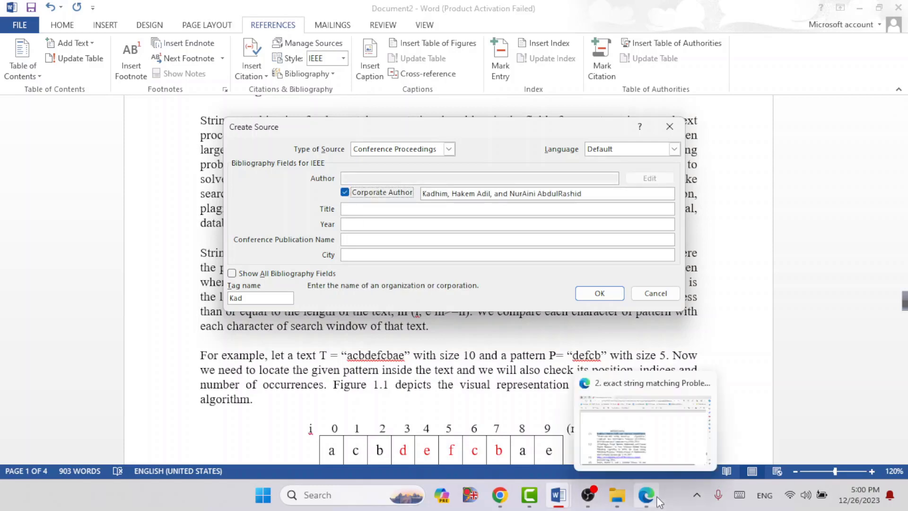
# Step: Enter title "Maximum-shift string matching algorithms.", year 2014 and publication name "Computer and Information Sciences (ICCOINS),", leave the city empty, and insert the citation
pyautogui.rightClick(378, 209)
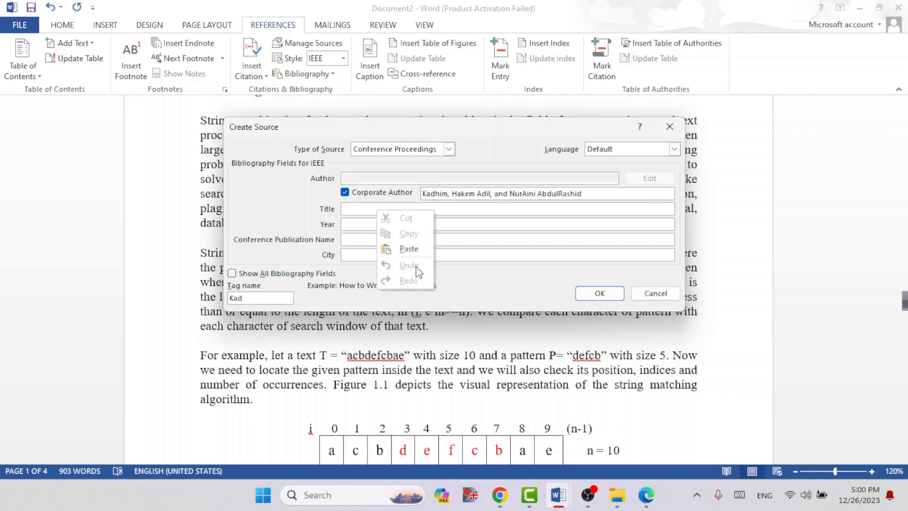
pyautogui.click(407, 249)
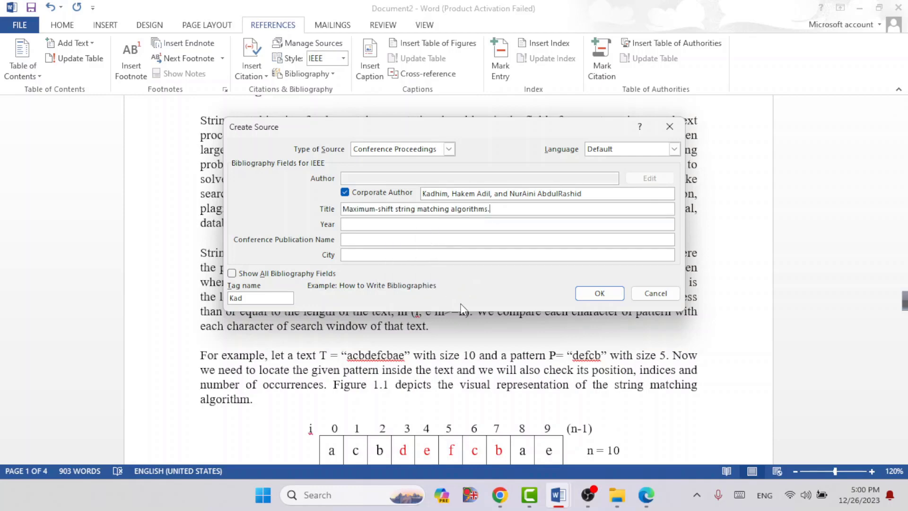
pyautogui.press('Tab')
pyautogui.click(617, 494)
pyautogui.write('2014')
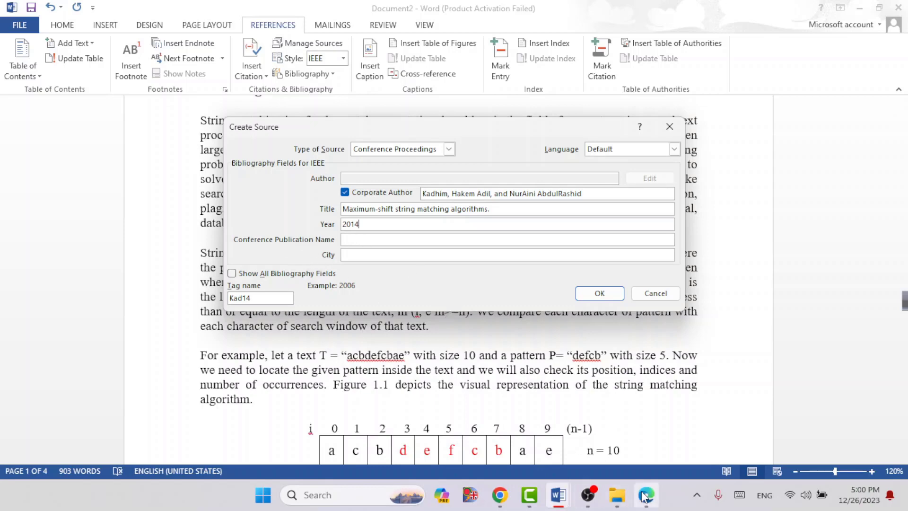
pyautogui.press('Tab')
pyautogui.write('Computer and Information Sciences (ICCOINS),')
pyautogui.press('Tab')
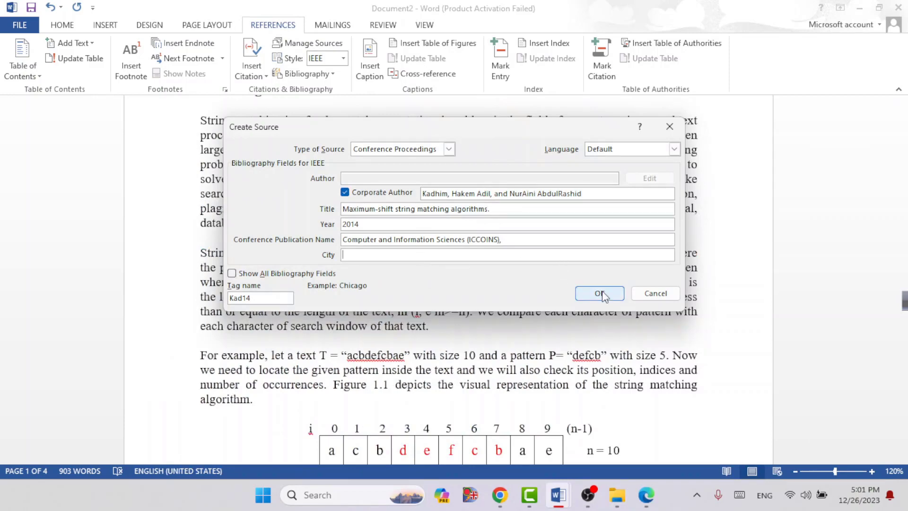
pyautogui.click(600, 294)
# Step: Update the citations and bibliography on the References page to include the new conference source
pyautogui.scroll(-3, 412, 208)
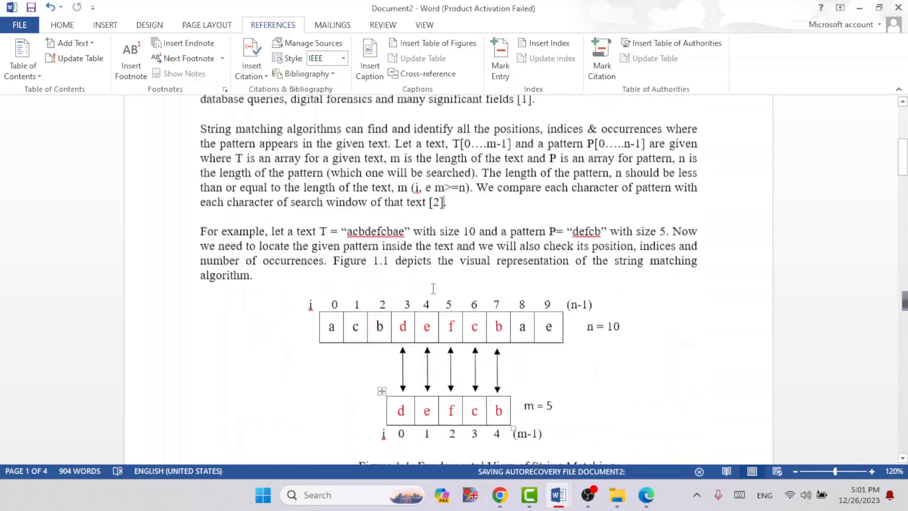
pyautogui.click(446, 212)
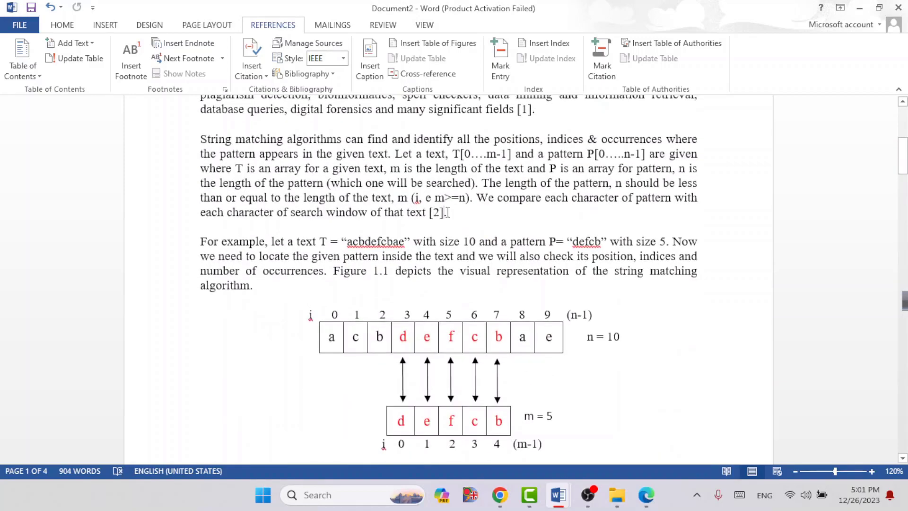
pyautogui.scroll(-10, 448, 213)
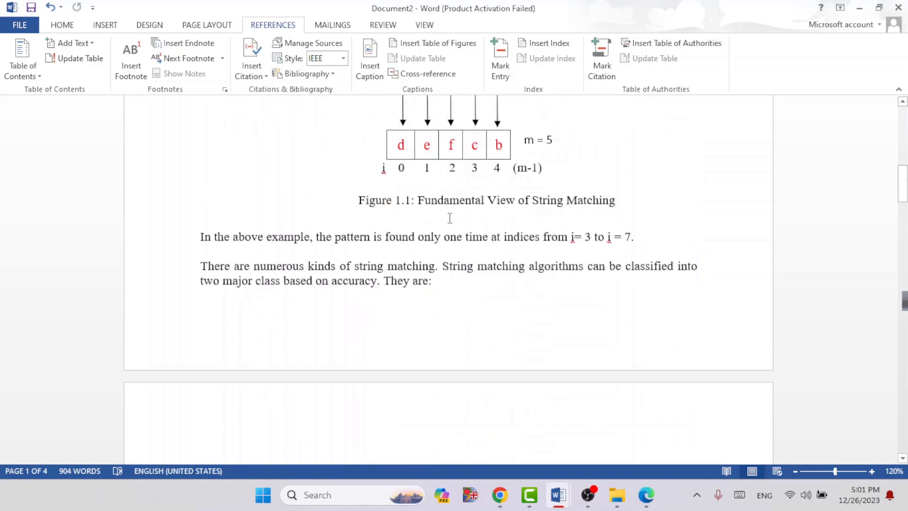
pyautogui.scroll(-15, 450, 215)
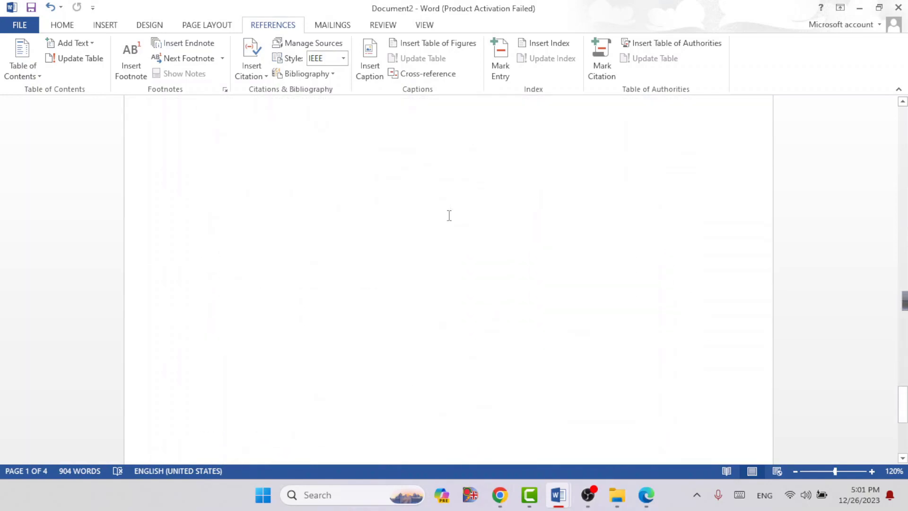
pyautogui.click(384, 271)
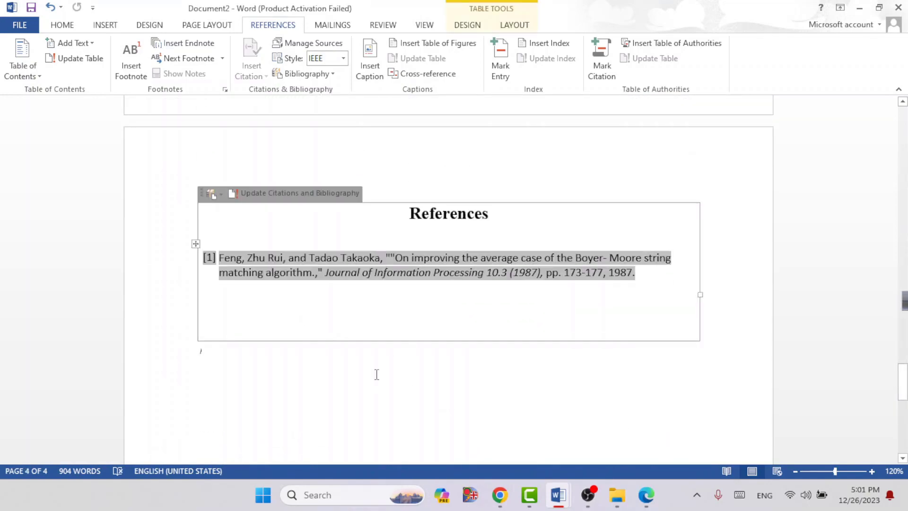
pyautogui.click(375, 374)
pyautogui.click(279, 244)
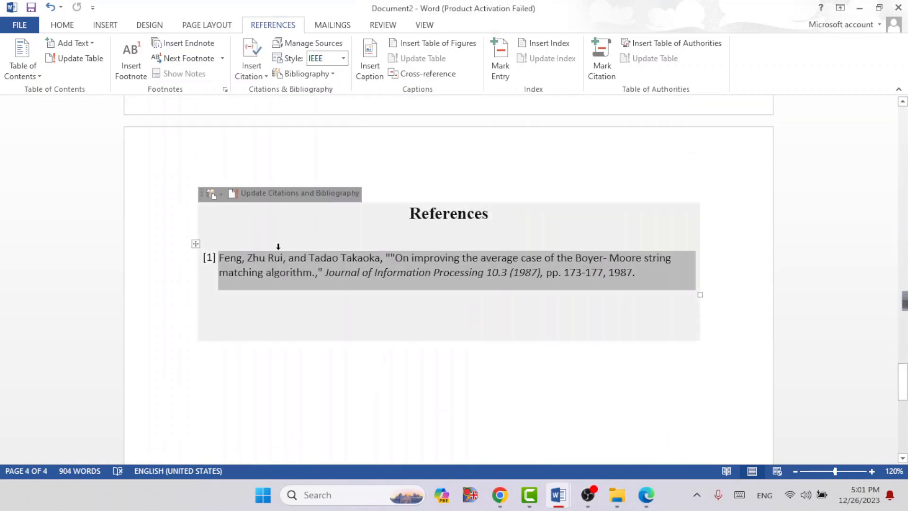
pyautogui.click(274, 194)
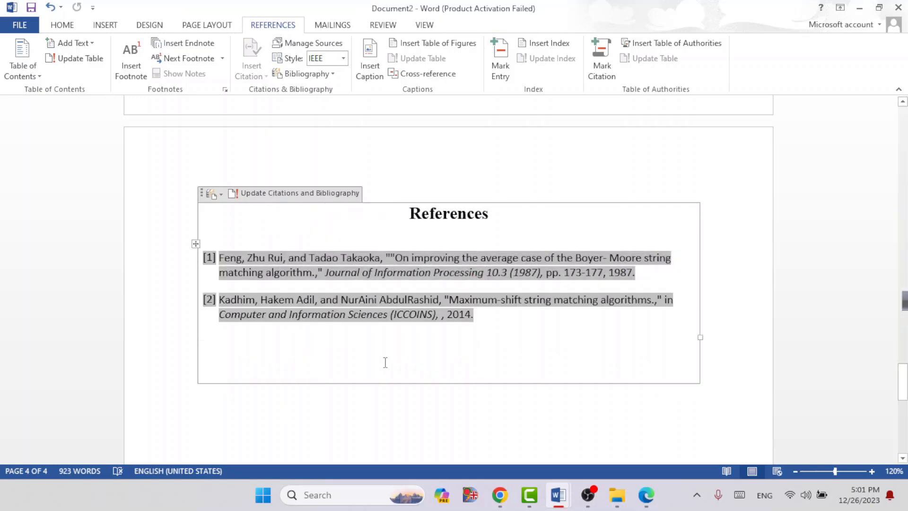
pyautogui.click(384, 363)
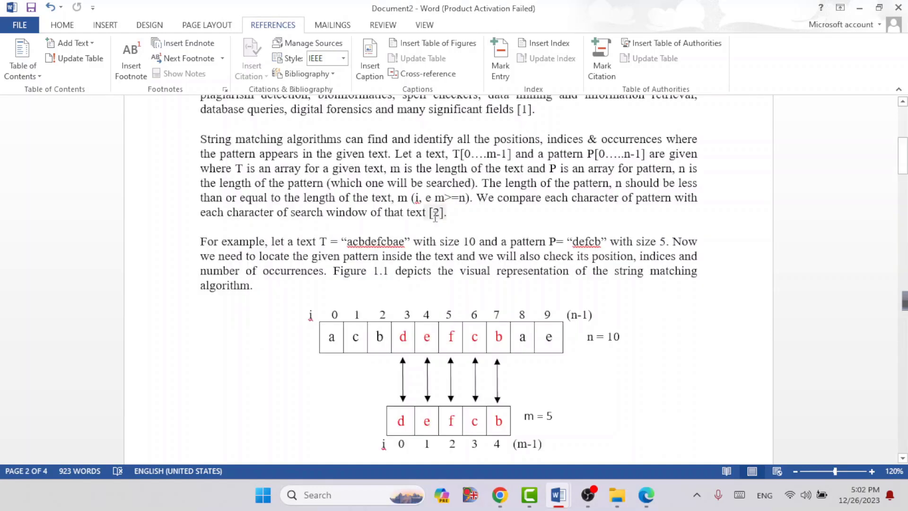
# Step: Insert a citation of the existing "Maximum-shift string matching algorithms" source after "existing algorithms" at the end of section 1.2 Motivation
pyautogui.scroll(-10, 447, 284)
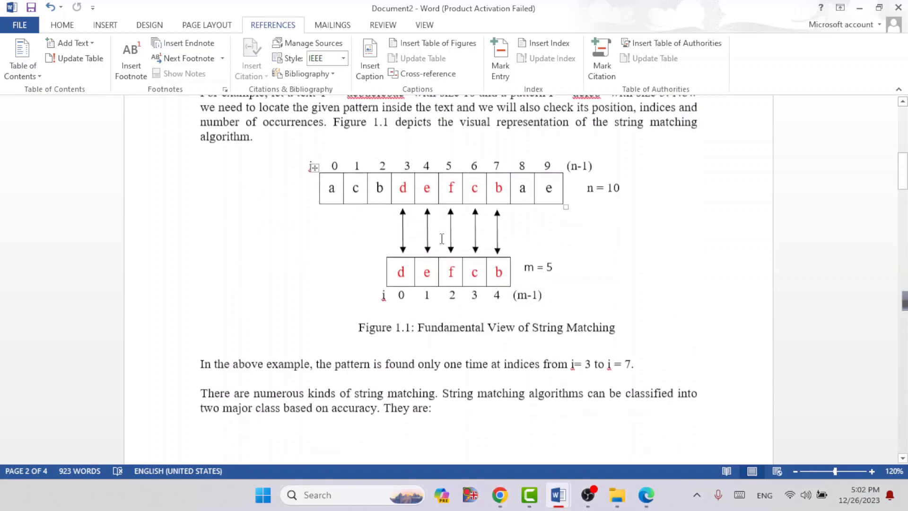
pyautogui.scroll(-3, 447, 284)
pyautogui.scroll(-8, 437, 376)
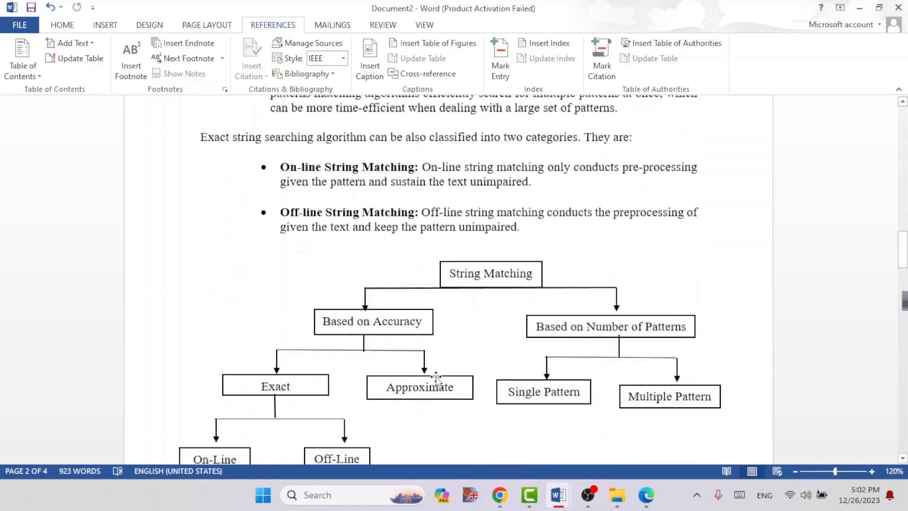
pyautogui.scroll(-6, 437, 376)
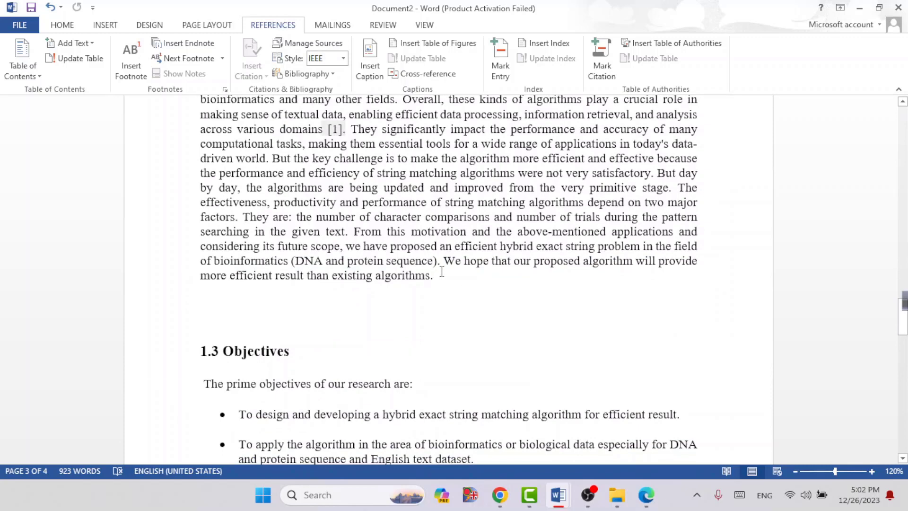
pyautogui.moveTo(442, 261); pyautogui.dragTo(451, 279)
pyautogui.click(443, 287)
pyautogui.click(252, 76)
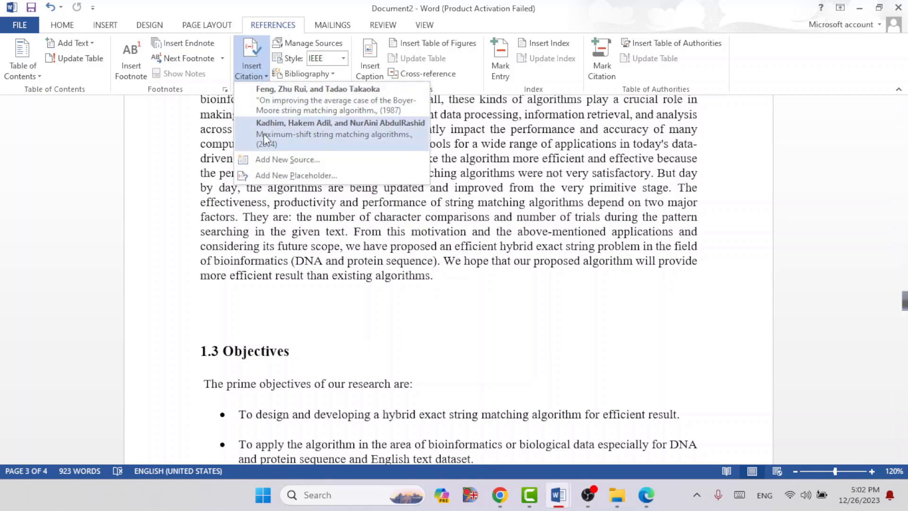
pyautogui.click(324, 128)
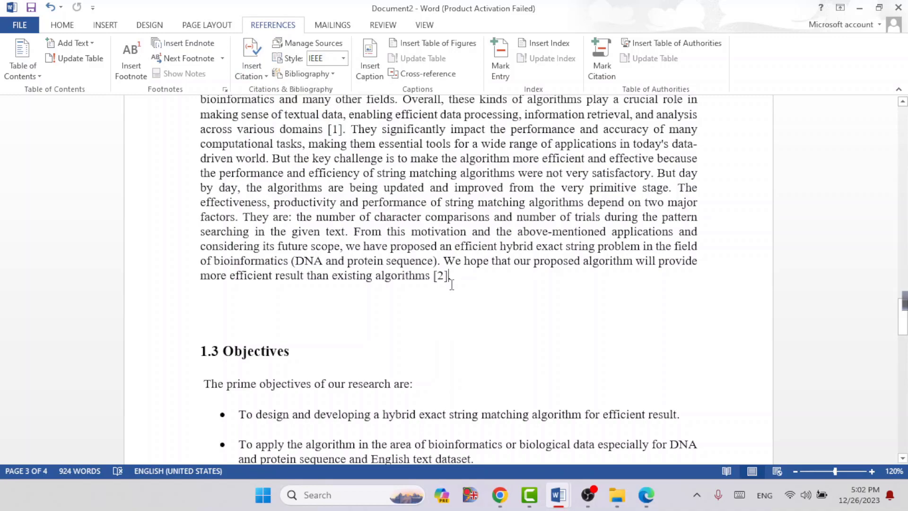
# Step: Preview the Boyer-Moore article entry below the Maximum-shift source in the master source list, and close the Source Manager
pyautogui.scroll(6, 452, 284)
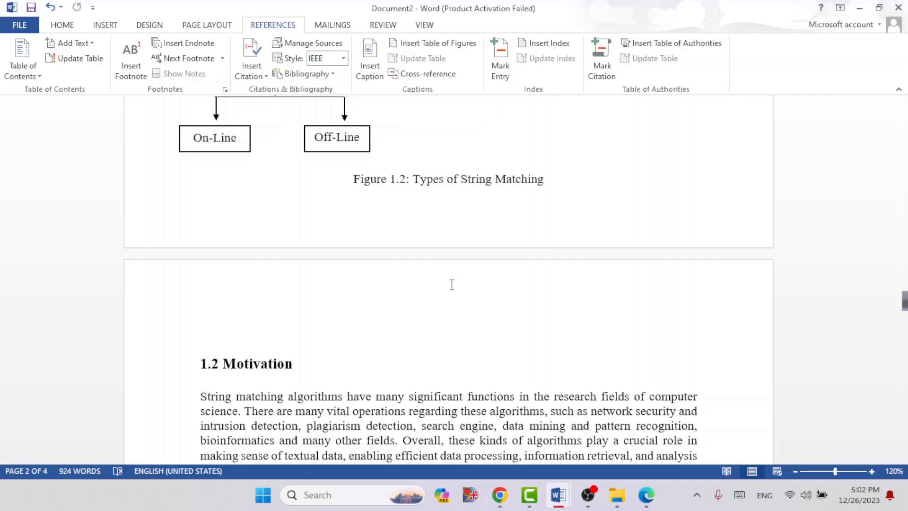
pyautogui.click(308, 45)
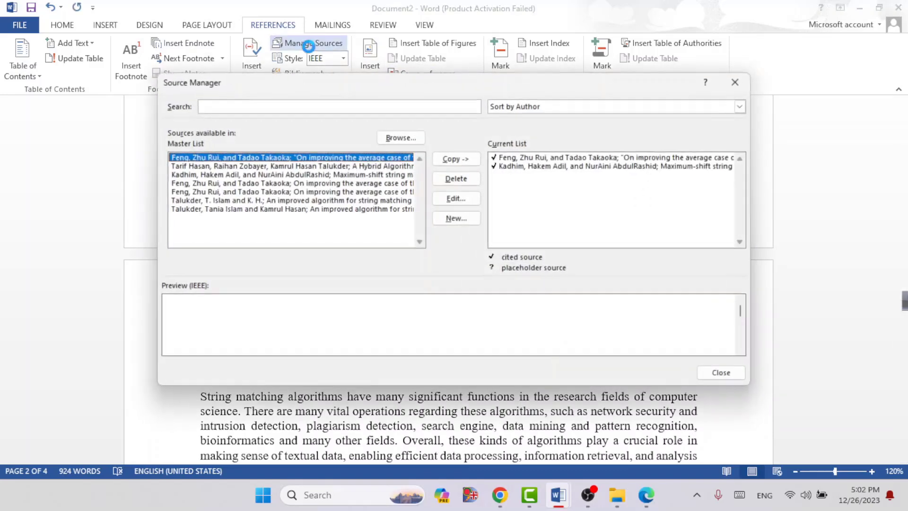
pyautogui.click(296, 182)
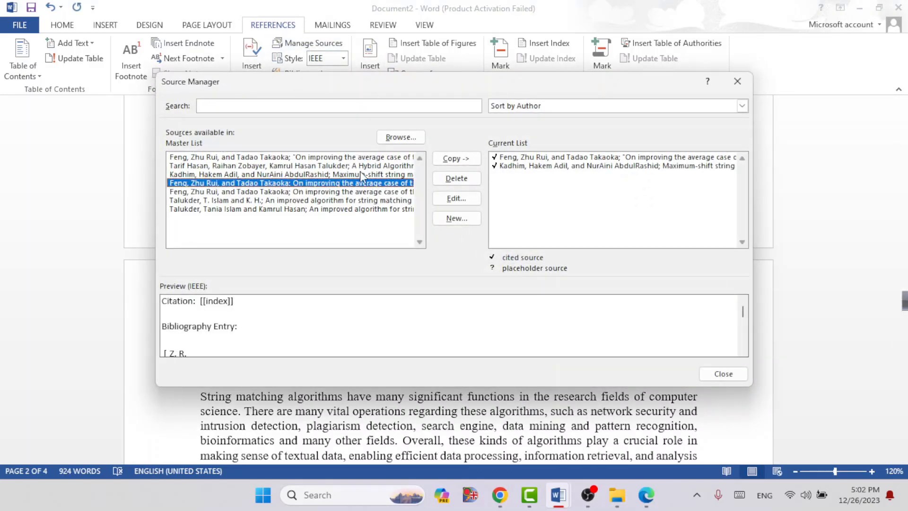
pyautogui.click(737, 81)
# Step: Review the citations in section 1.2 Motivation and the entries on the References page
pyautogui.scroll(-5, 435, 407)
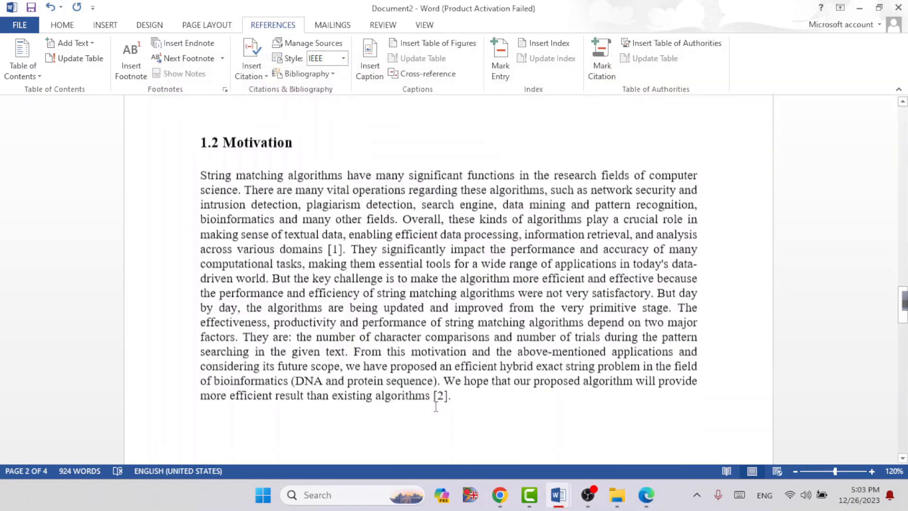
pyautogui.scroll(-15, 436, 406)
pyautogui.scroll(5, 464, 386)
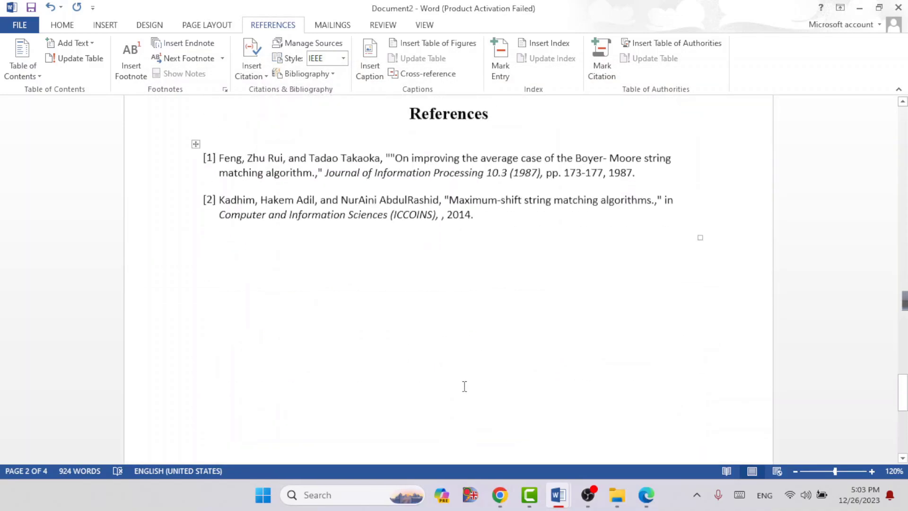
pyautogui.scroll(2, 464, 387)
pyautogui.click(410, 309)
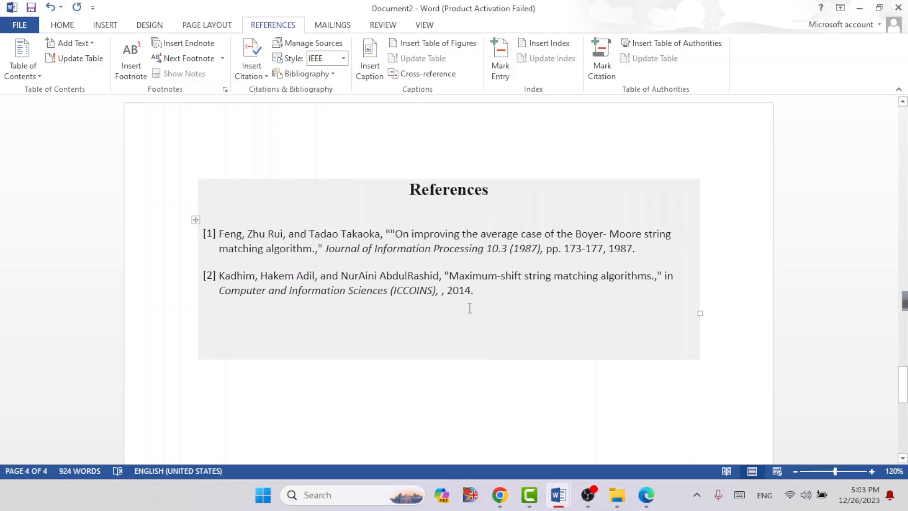
pyautogui.click(529, 432)
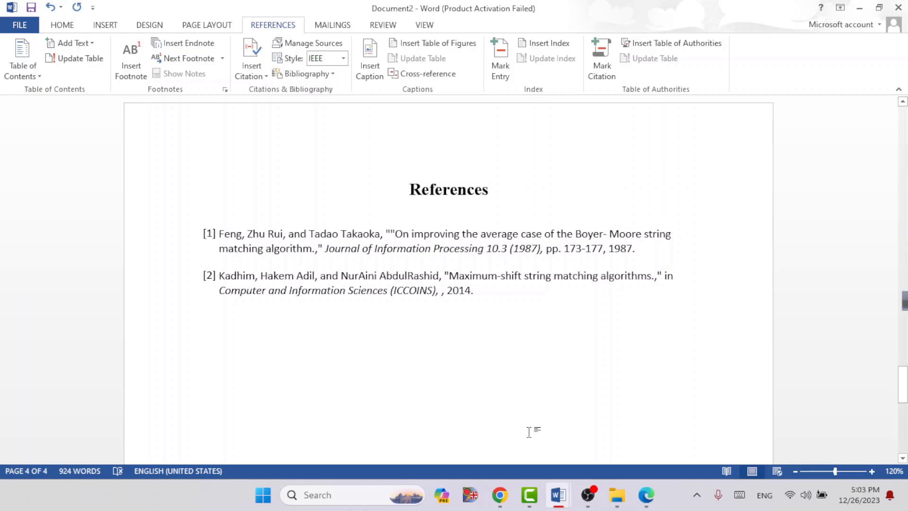